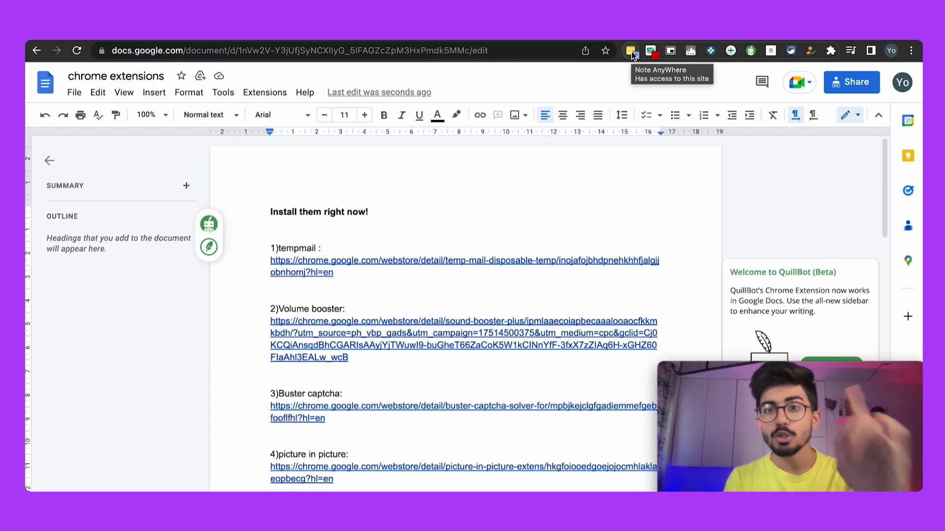
# Step: Close the Note Anywhere panel and load google.com in a new tab
pyautogui.click(631, 51)
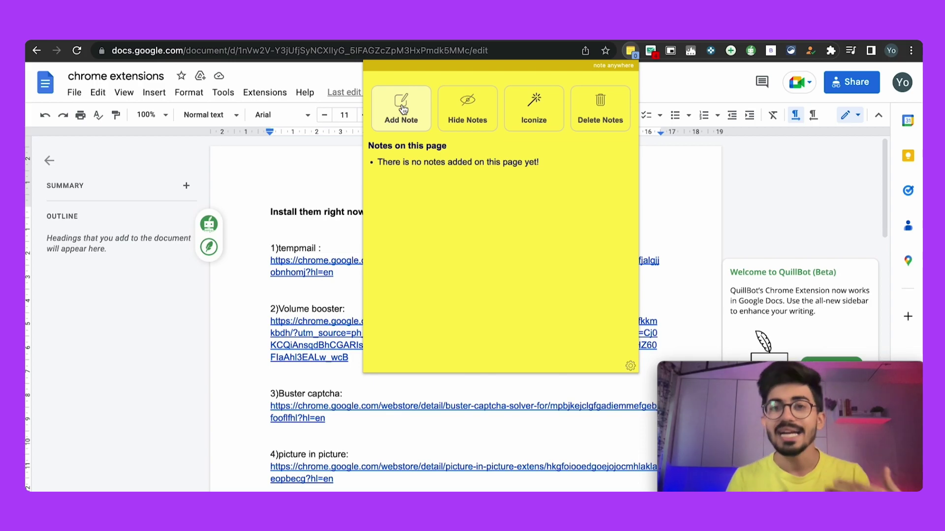
pyautogui.click(632, 51)
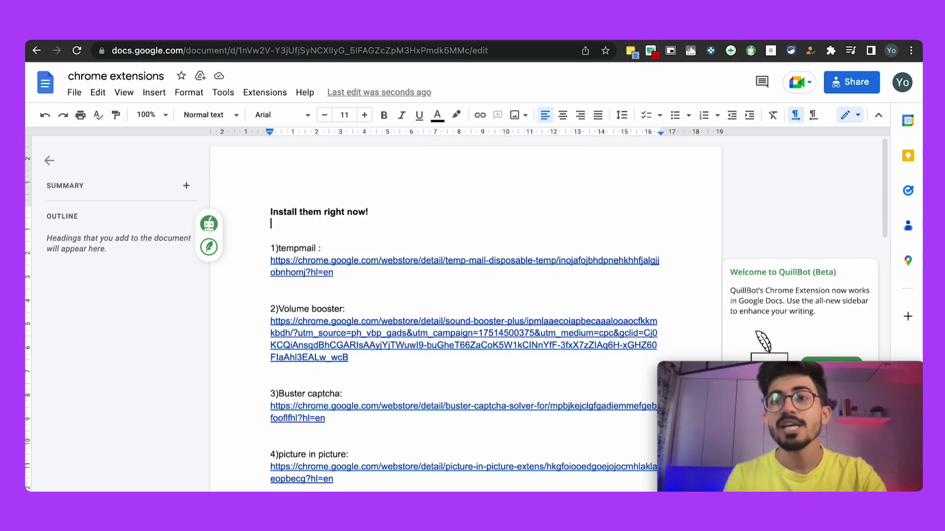
pyautogui.hotkey('ctrl', 't')
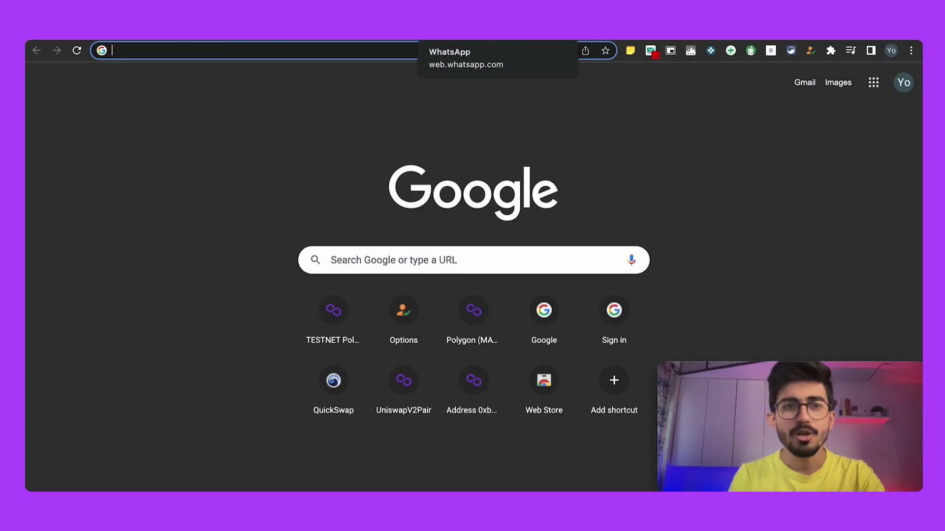
pyautogui.write('polygonscan.com')
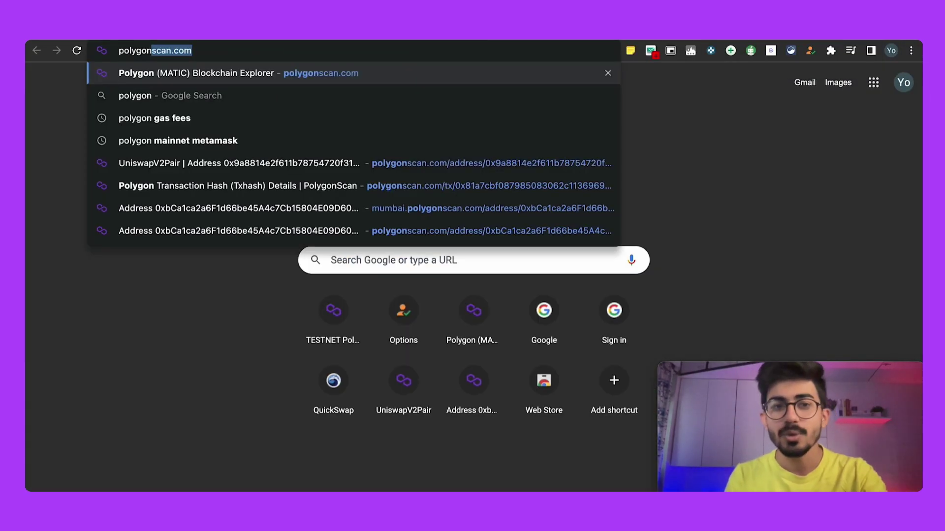
pyautogui.hotkey('ctrl', 'a')
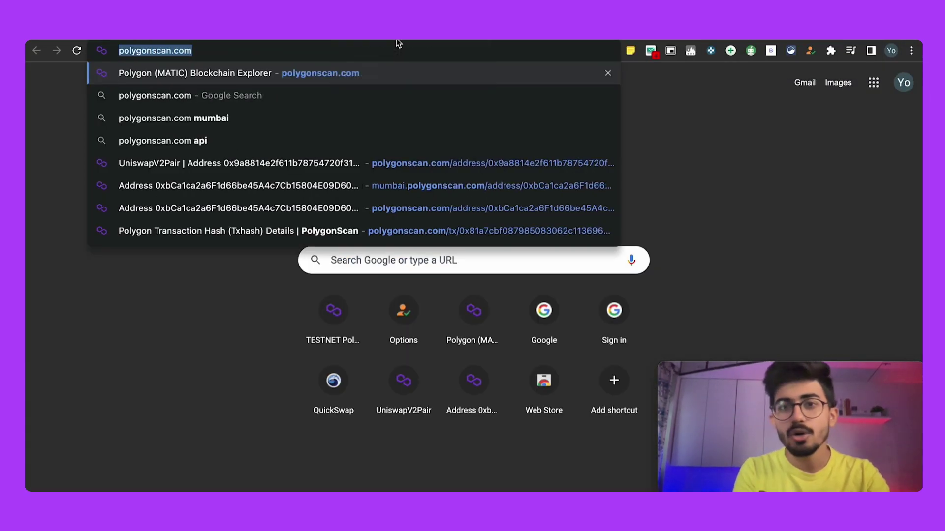
pyautogui.press('BackSpace')
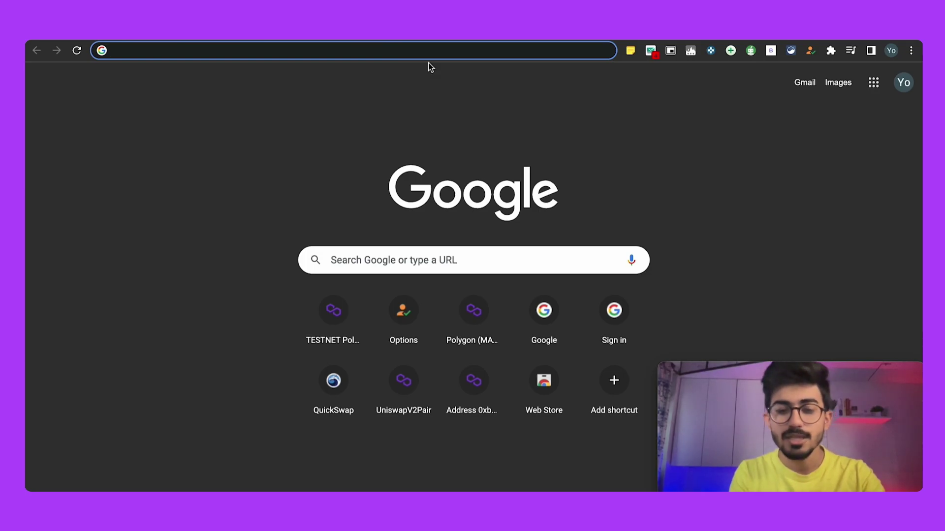
pyautogui.write('goo')
pyautogui.press('Return')
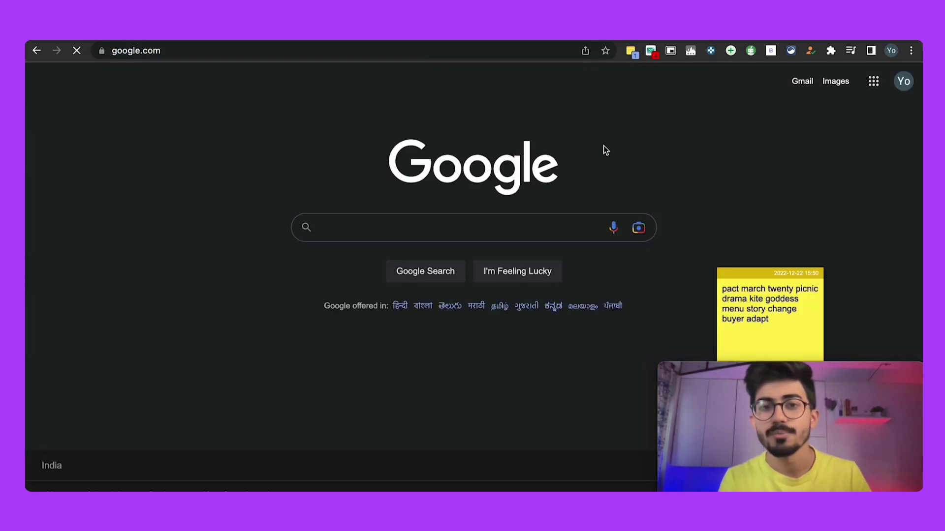
# Step: Write a sticky note reading Search for "Best camera to buy" and widen it to one line
pyautogui.write('arch for "Best')
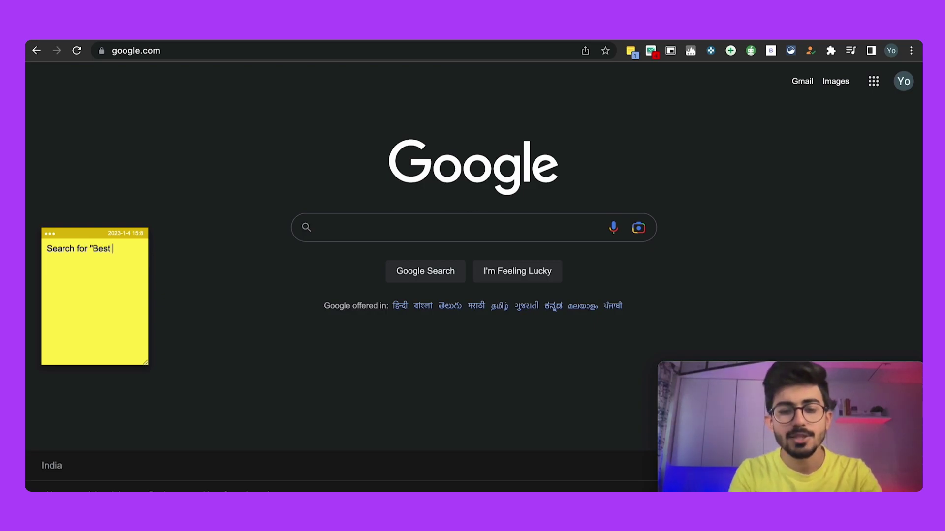
pyautogui.write(' camera to buy"')
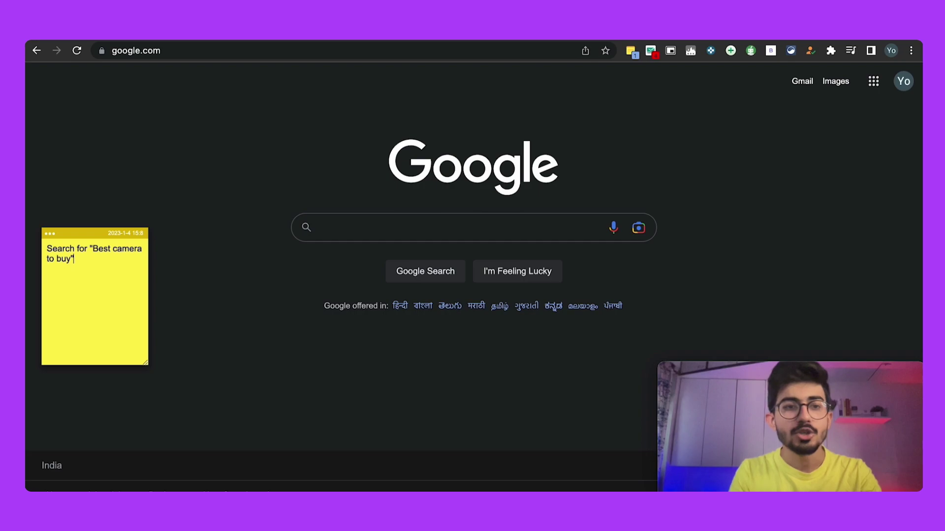
pyautogui.click(184, 294)
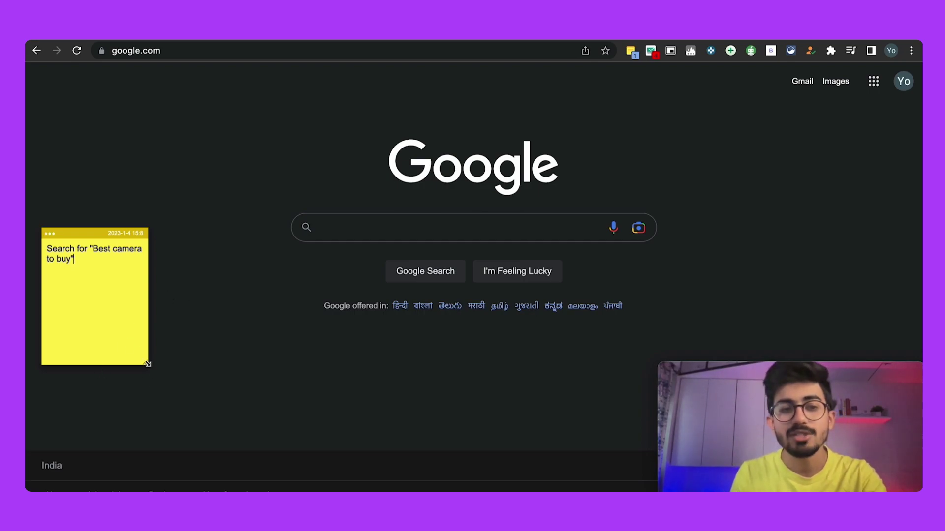
pyautogui.moveTo(148, 364); pyautogui.dragTo(209, 337)
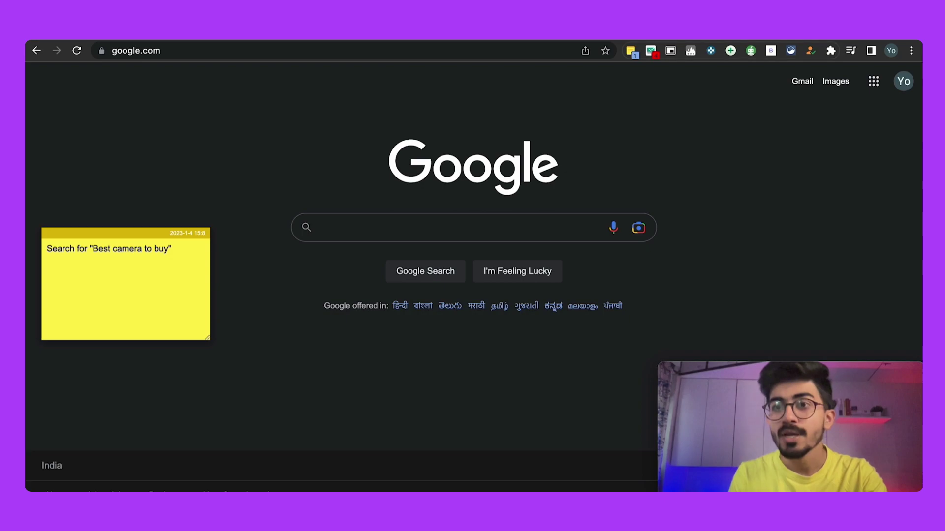
# Step: Open TempMail's temp-mail.org page and check the generated address and empty inbox
pyautogui.press('super+t')
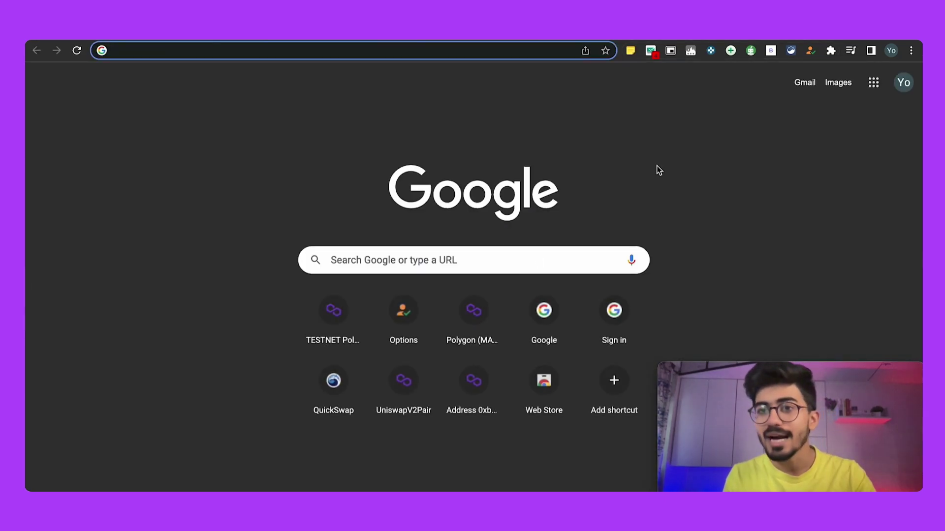
pyautogui.click(630, 52)
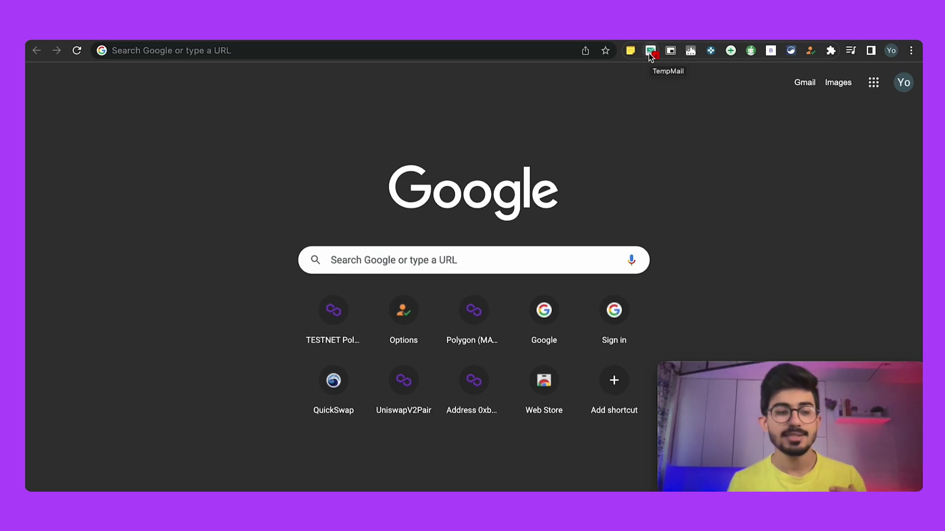
pyautogui.click(651, 50)
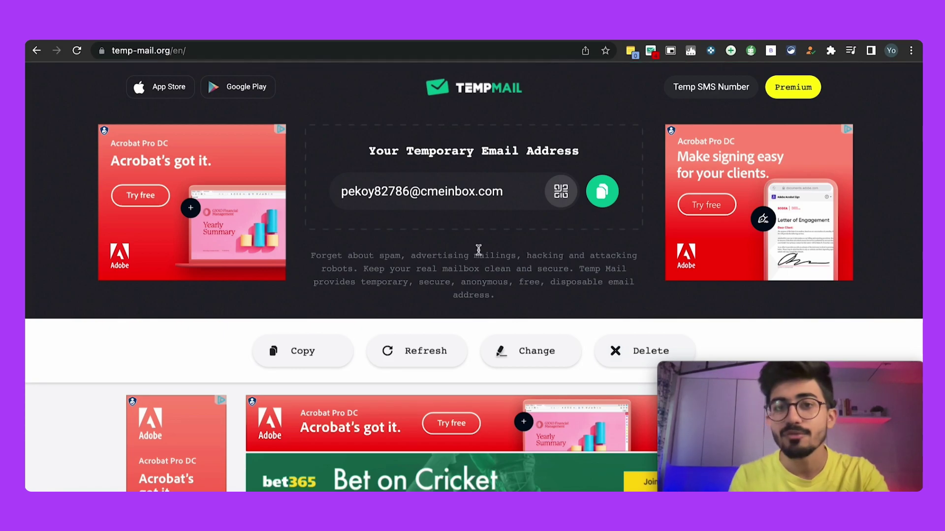
pyautogui.scroll(-6, 478, 250)
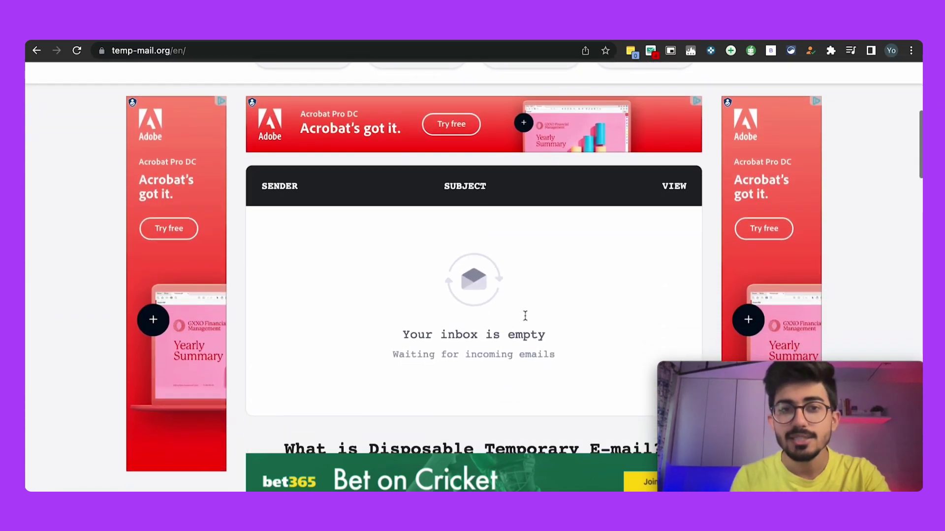
pyautogui.scroll(6, 441, 276)
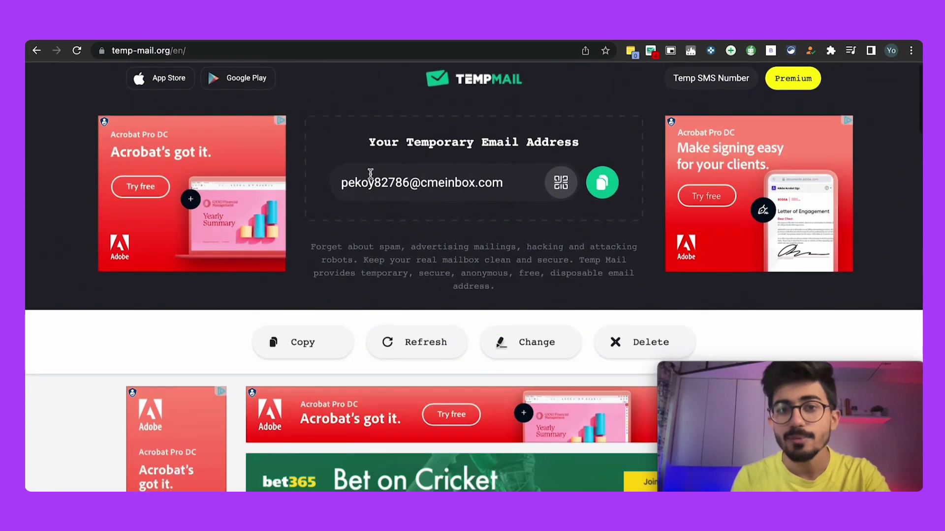
pyautogui.moveTo(338, 182); pyautogui.dragTo(505, 191)
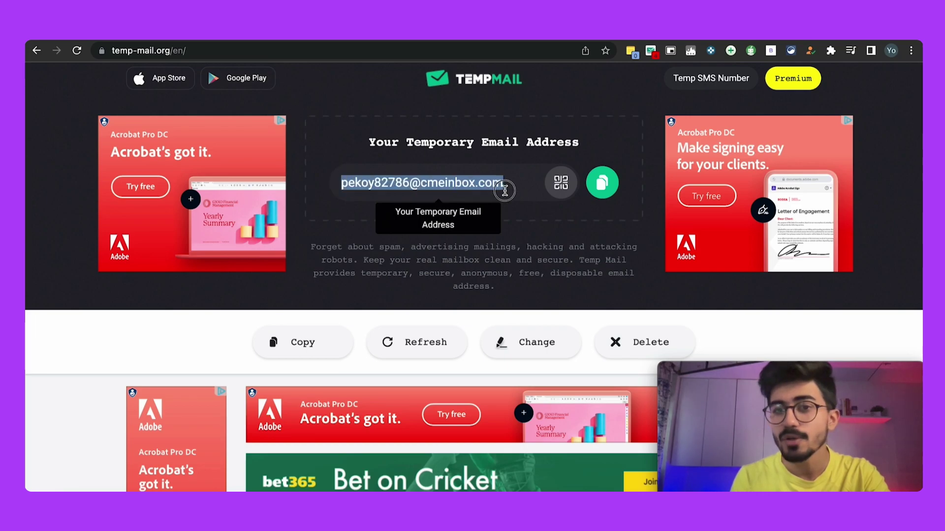
pyautogui.click(493, 161)
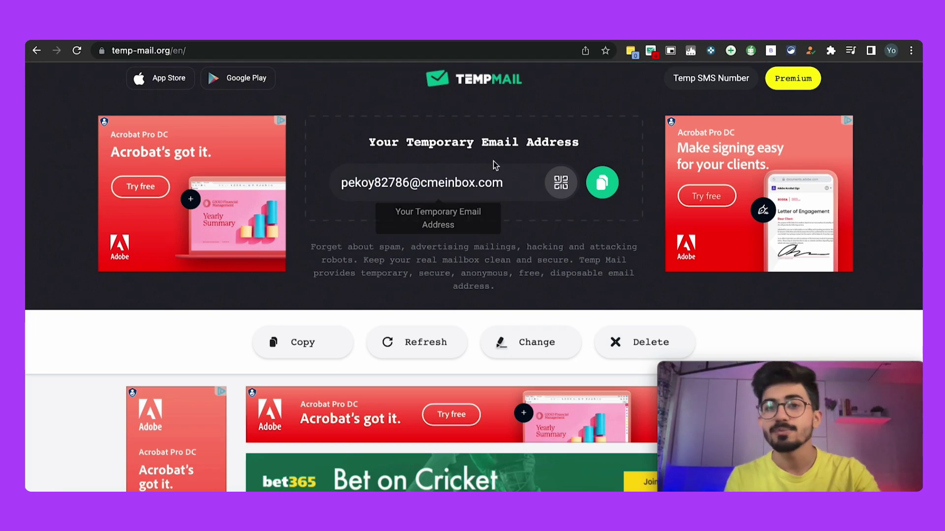
# Step: Switch the Text Blaze form to sign-up and paste in the copied temporary email address
pyautogui.click(492, 37)
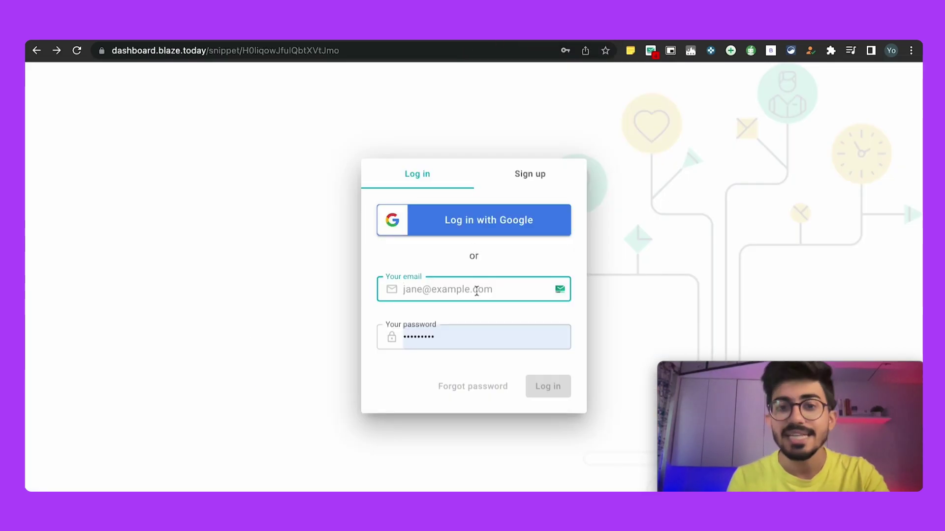
pyautogui.click(558, 294)
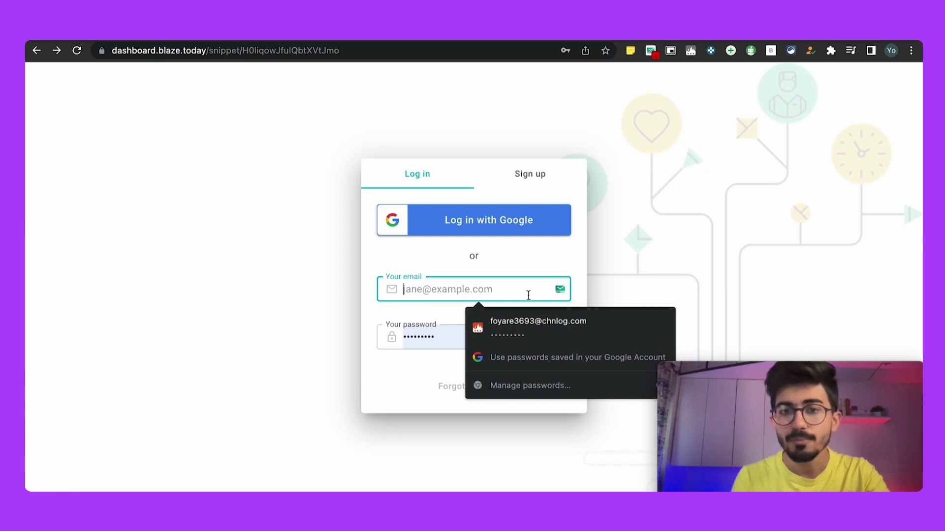
pyautogui.click(539, 174)
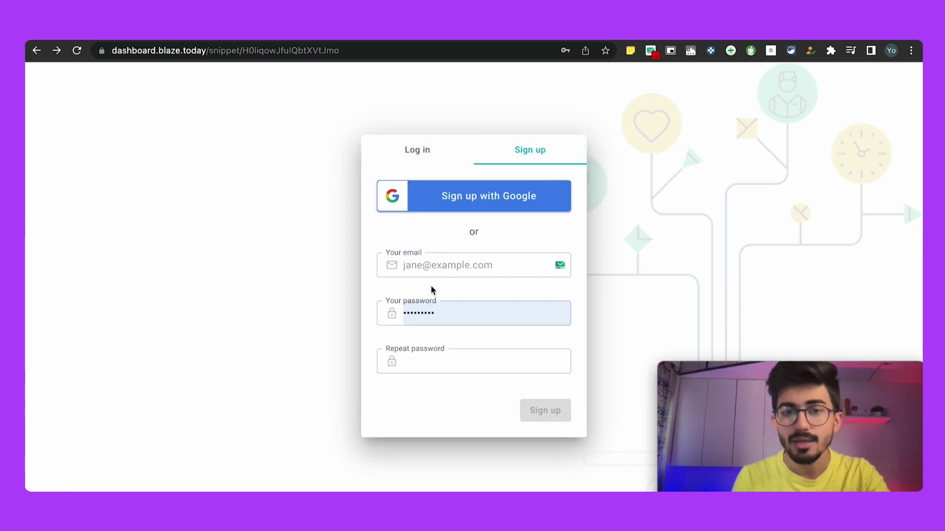
pyautogui.click(438, 265)
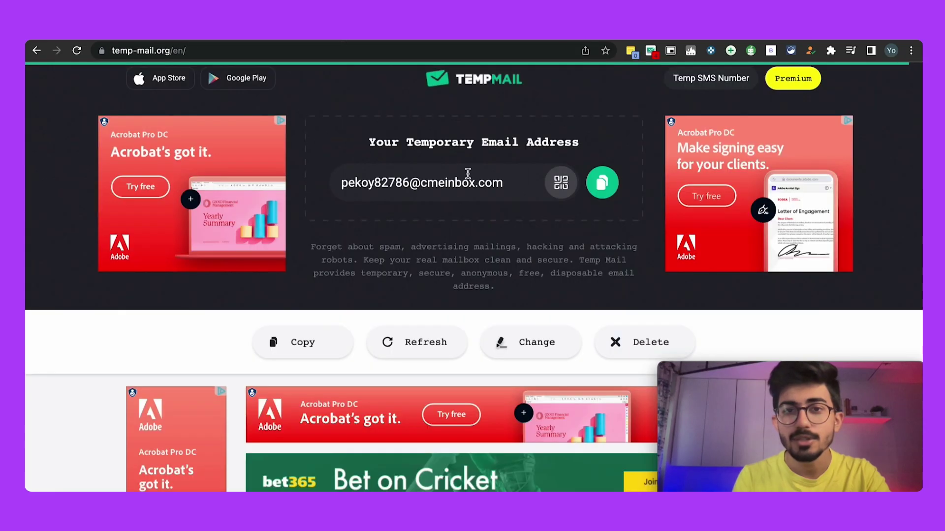
pyautogui.click(601, 183)
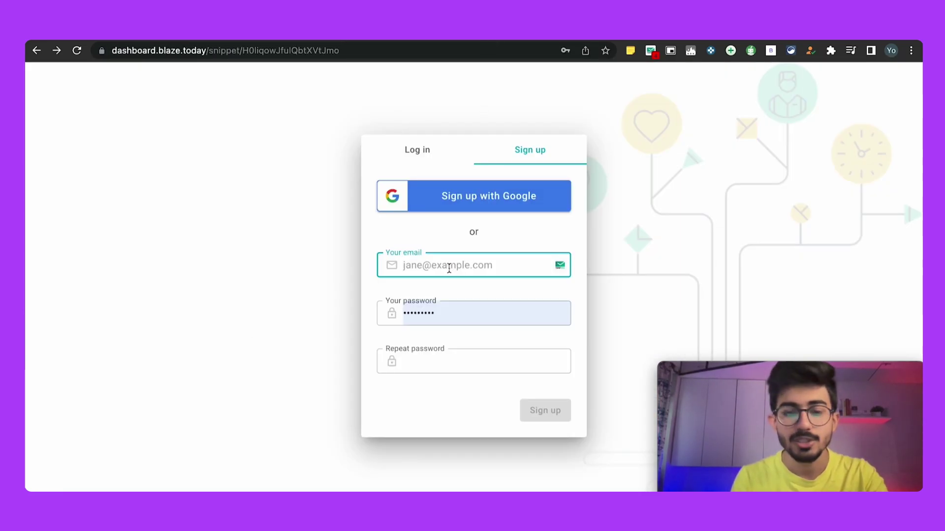
pyautogui.press('super+v')
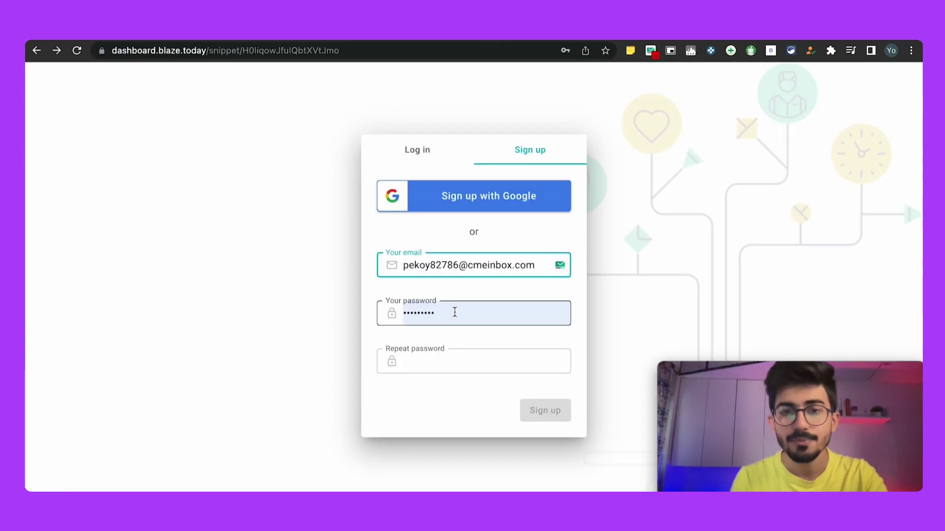
# Step: Enter a matching account password in both password fields and submit the sign-up form
pyautogui.click(455, 312)
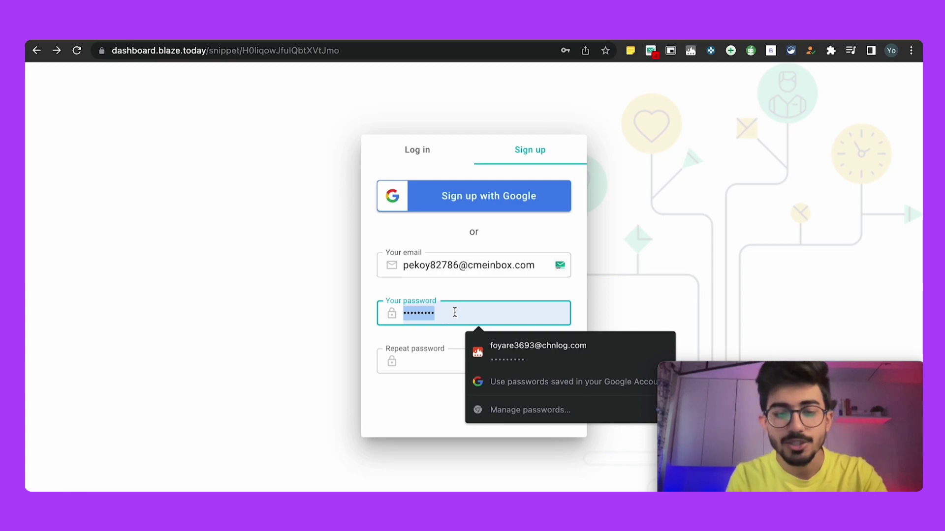
pyautogui.write('testttestt')
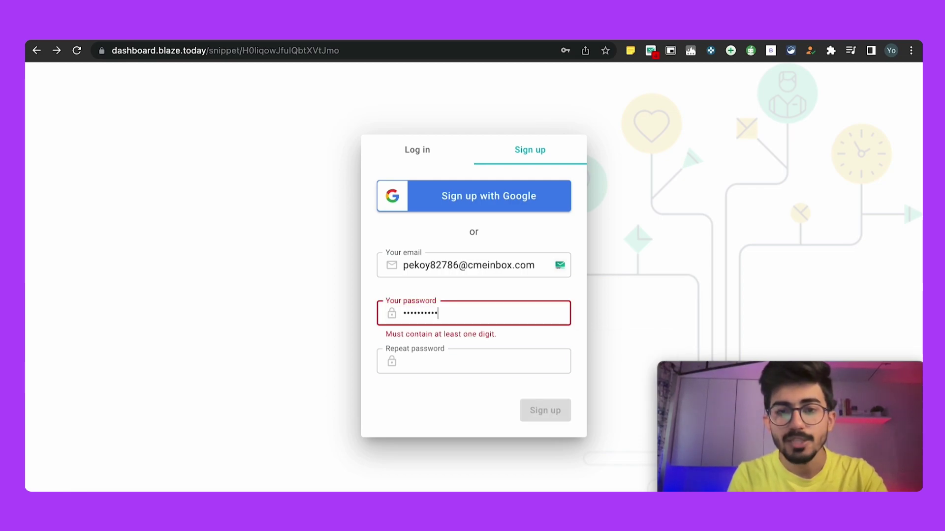
pyautogui.press('Tab')
pyautogui.write('testtt')
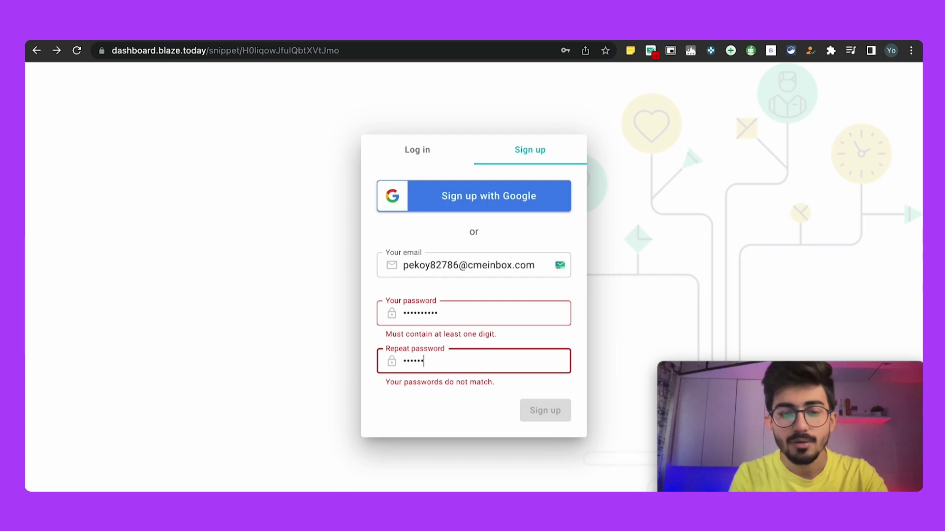
pyautogui.write('tt')
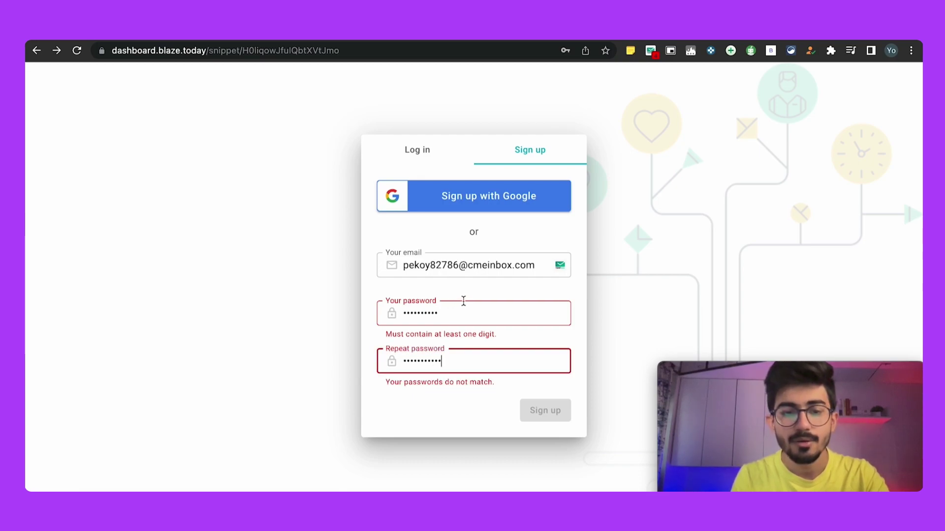
pyautogui.click(462, 303)
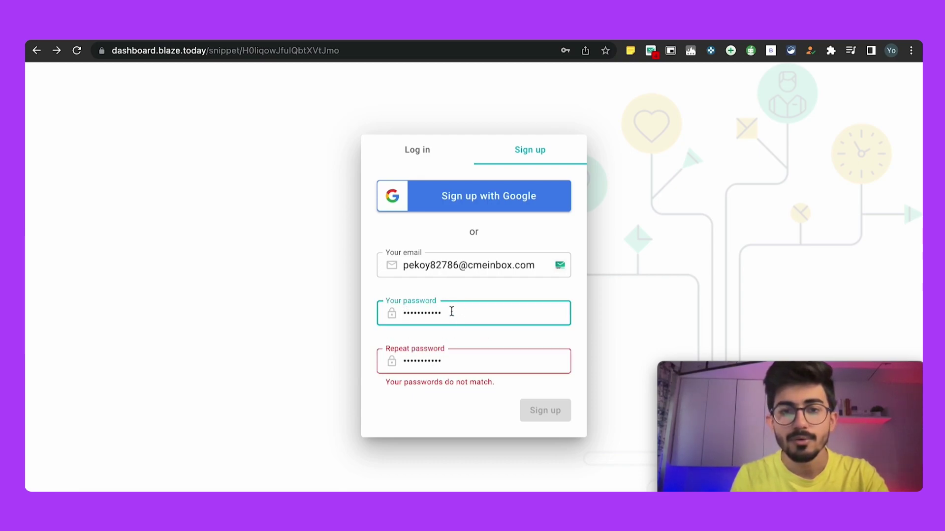
pyautogui.press('BackSpace')
pyautogui.write('1')
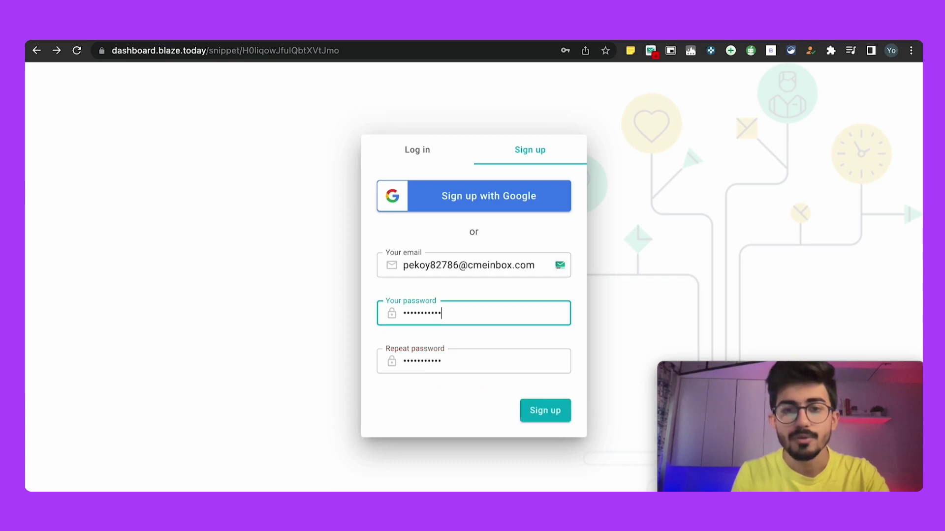
pyautogui.click(544, 412)
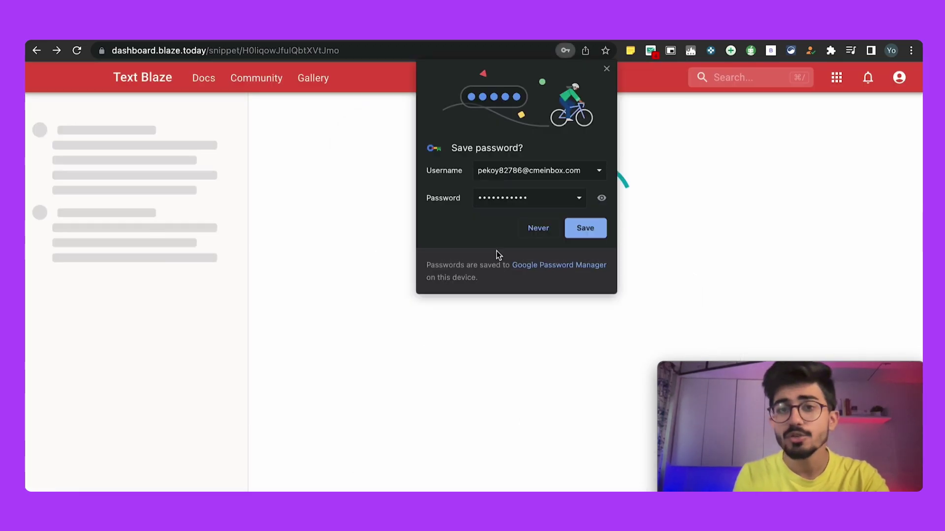
# Step: Decline Chrome's save-password prompt and open the Text Blaze verification email in TempMail
pyautogui.click(538, 229)
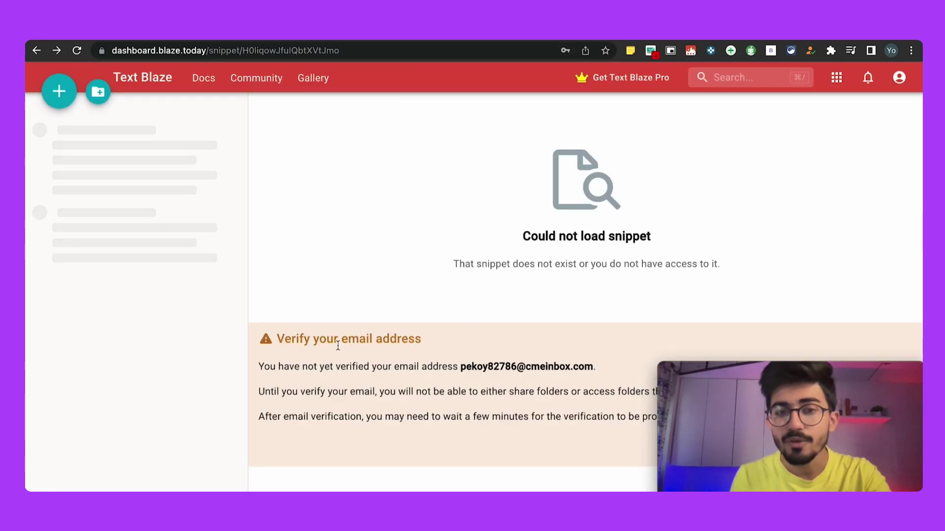
pyautogui.moveTo(338, 340); pyautogui.dragTo(532, 407)
pyautogui.click(510, 362)
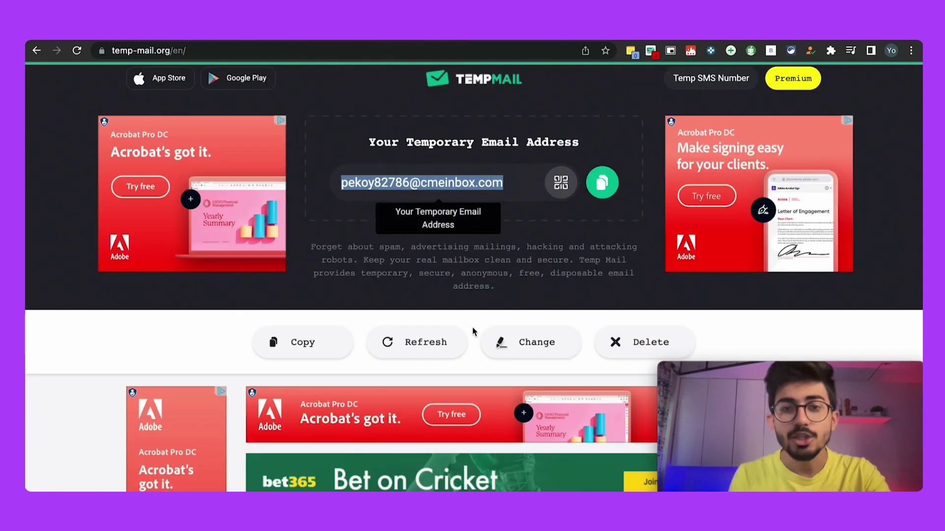
pyautogui.scroll(-5, 492, 386)
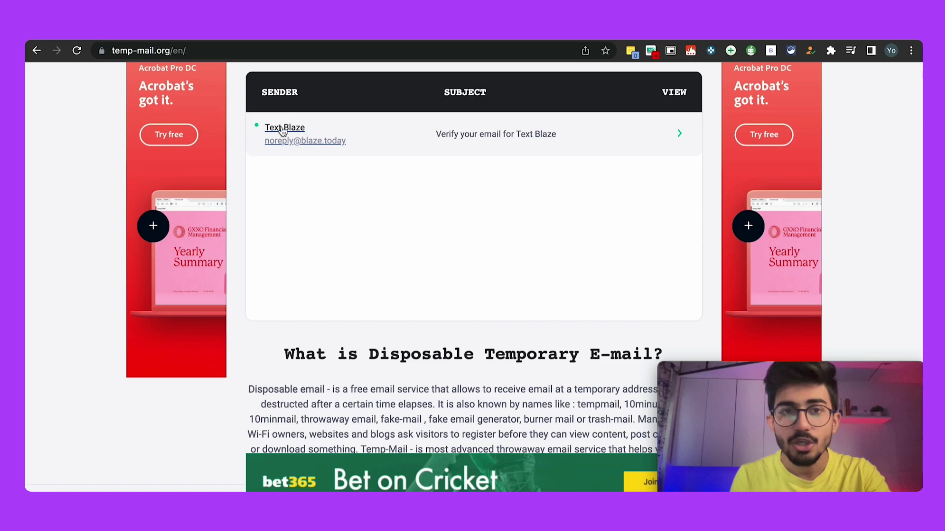
pyautogui.click(282, 130)
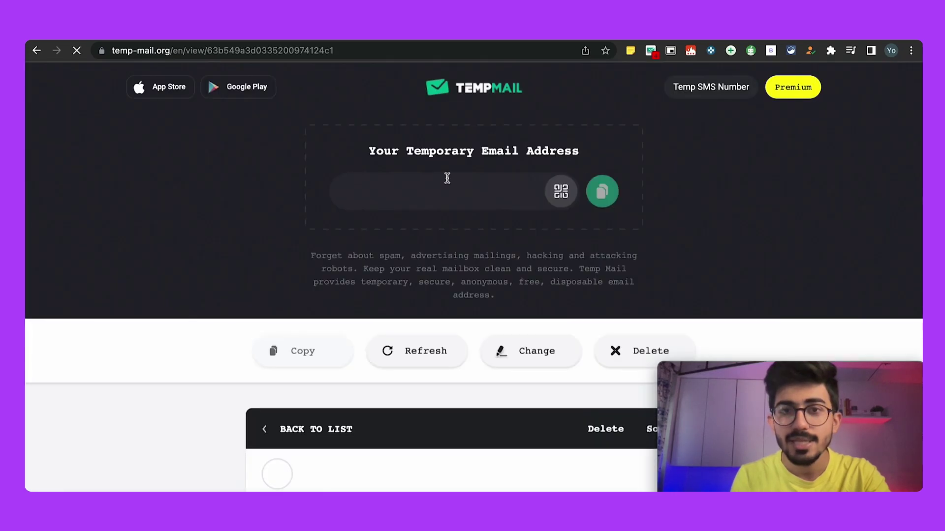
pyautogui.scroll(-4, 465, 313)
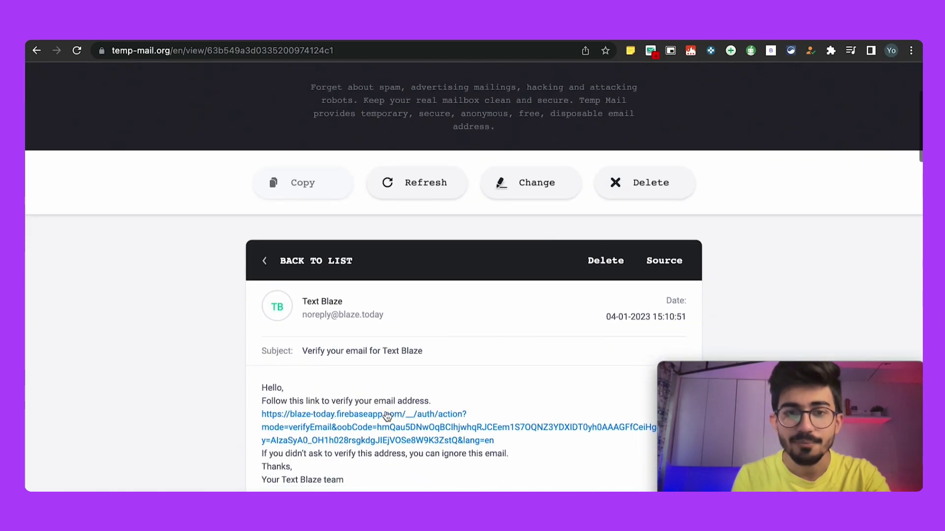
# Step: Follow the verification link, then go back twice to the Text Blaze dashboard
pyautogui.click(354, 431)
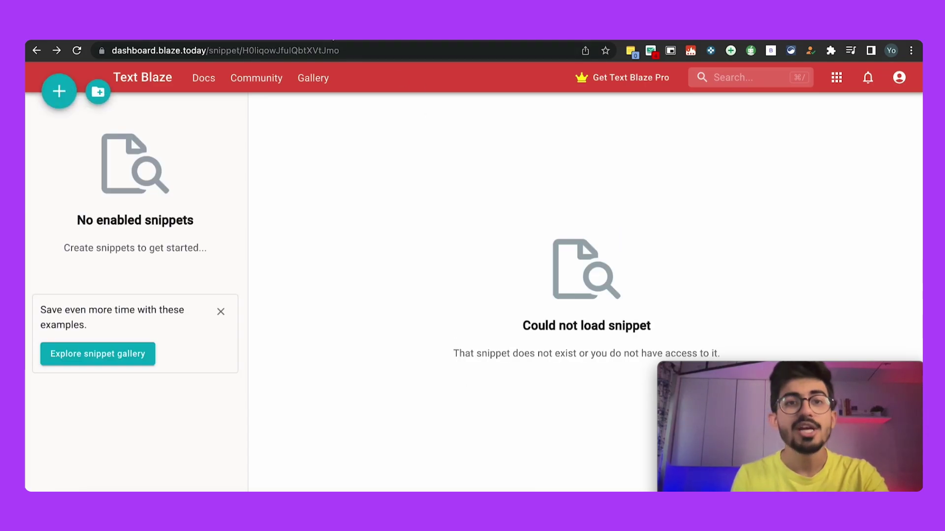
pyautogui.click(37, 50)
pyautogui.click(37, 50)
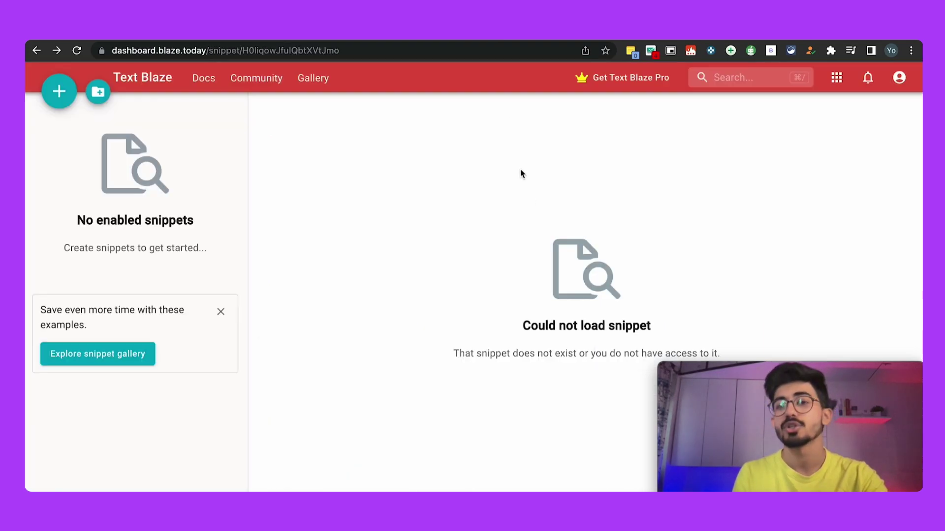
# Step: Pop the YouTube video out into picture-in-picture and move it beside the recommendations
pyautogui.click(564, 41)
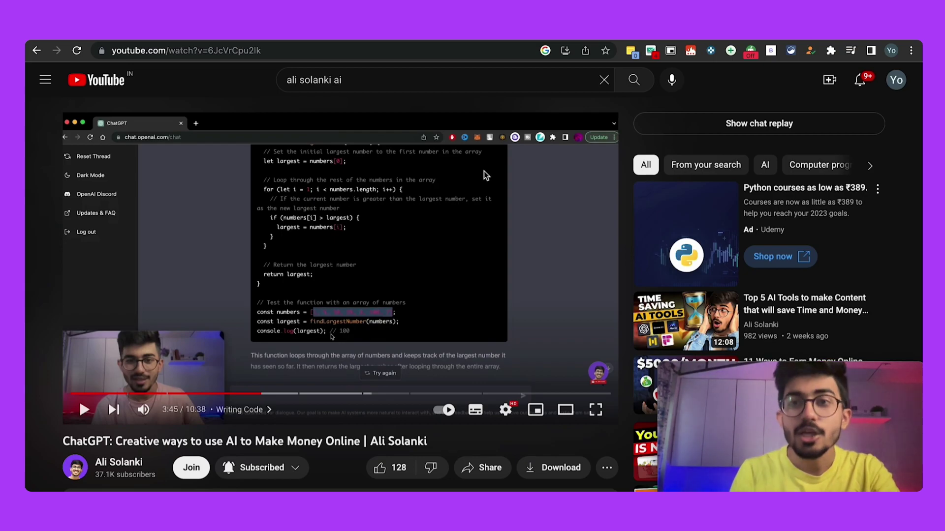
pyautogui.click(671, 52)
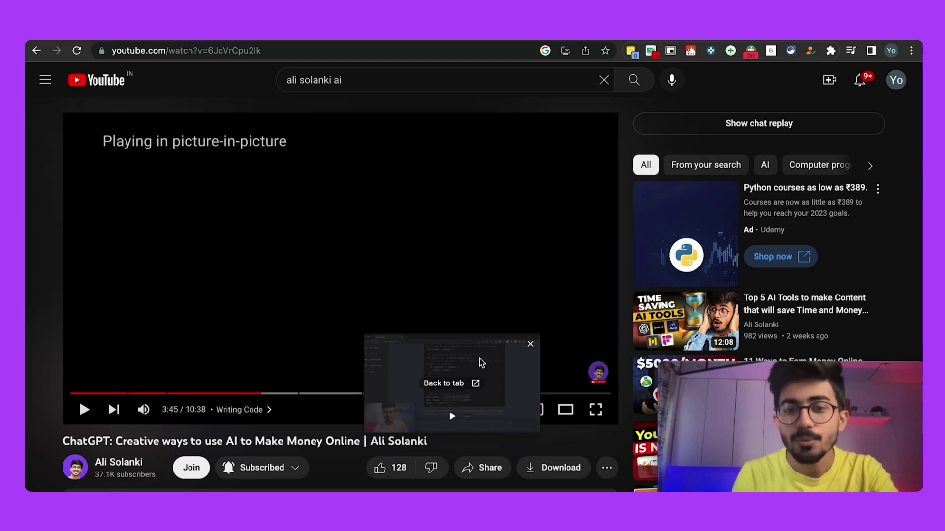
pyautogui.moveTo(481, 363); pyautogui.dragTo(713, 211)
# Step: Enlarge and reposition the floating video over the reCAPTCHA page, then close it
pyautogui.hotkey('ctrl', 'Tab')
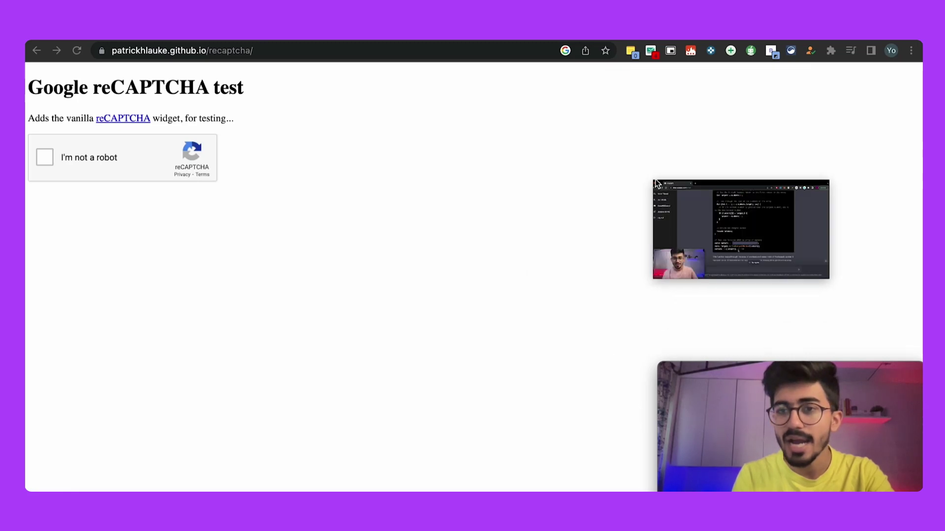
pyautogui.moveTo(655, 182); pyautogui.dragTo(376, 105)
pyautogui.moveTo(527, 102); pyautogui.dragTo(566, 182)
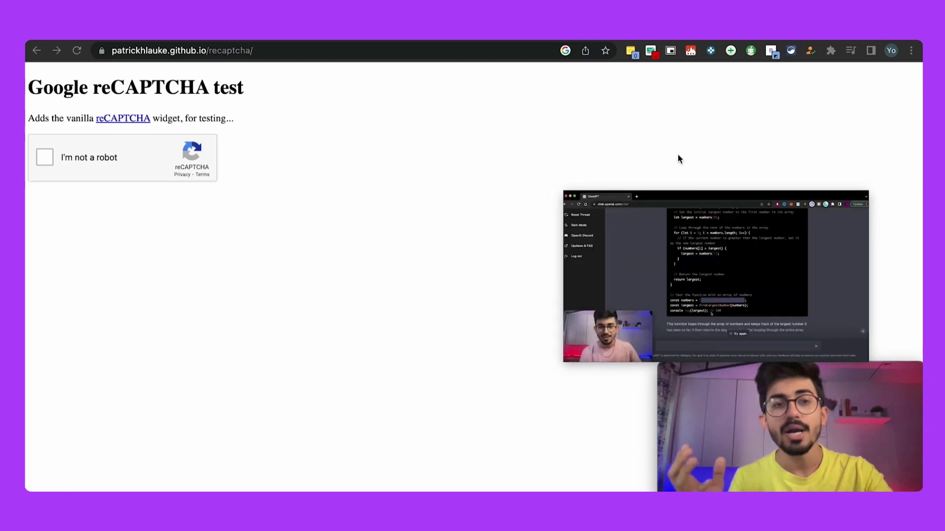
pyautogui.moveTo(813, 238)
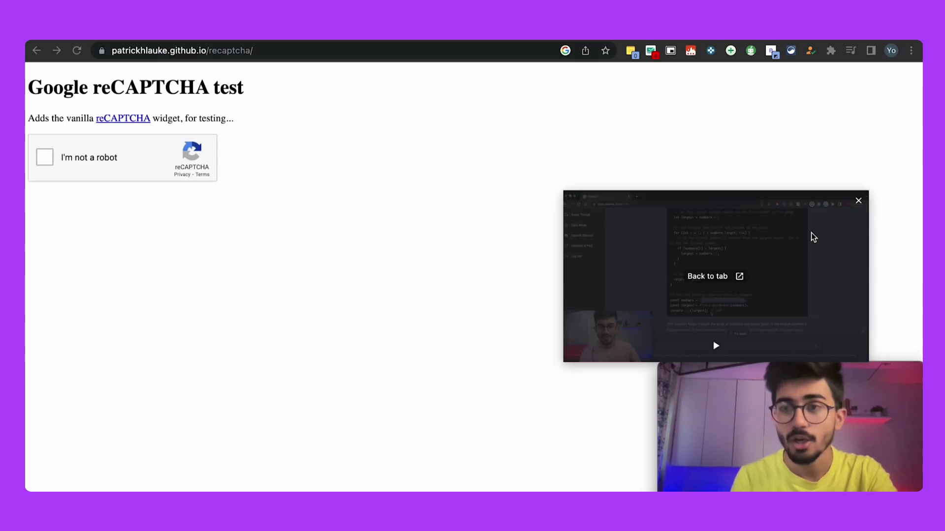
pyautogui.click(857, 202)
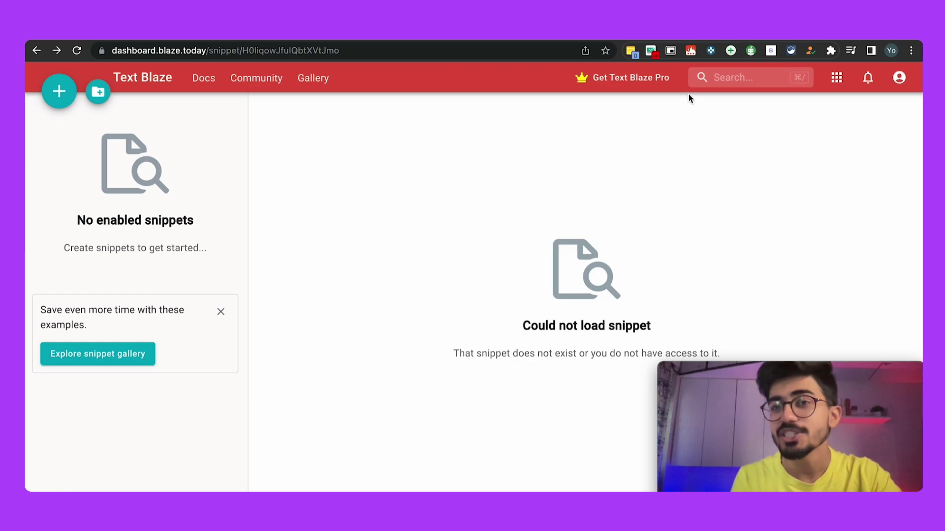
# Step: Name the new snippet 'Links' and give it the shortcut /links
pyautogui.click(691, 51)
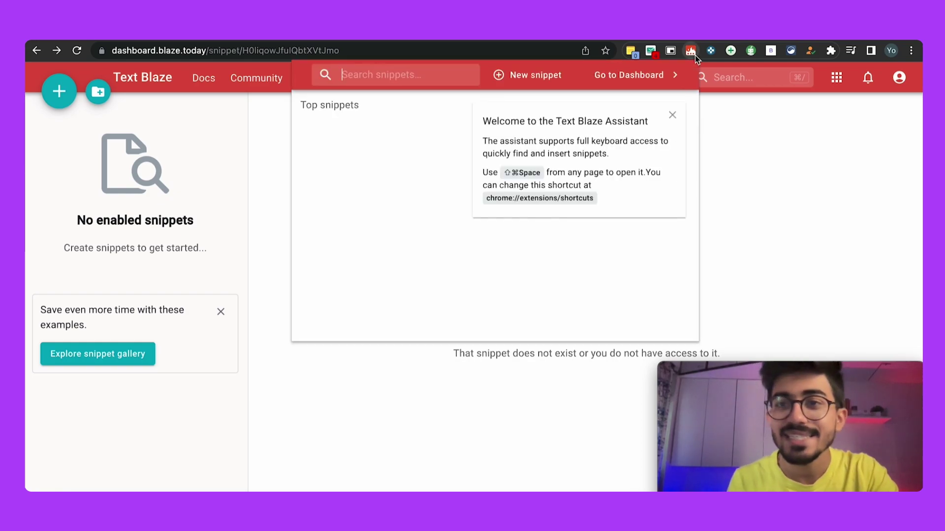
pyautogui.click(730, 214)
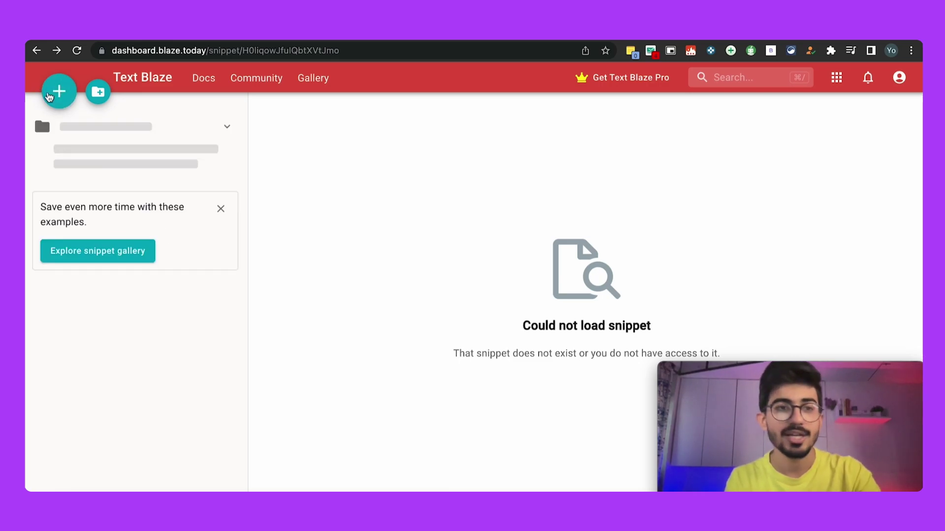
pyautogui.click(363, 141)
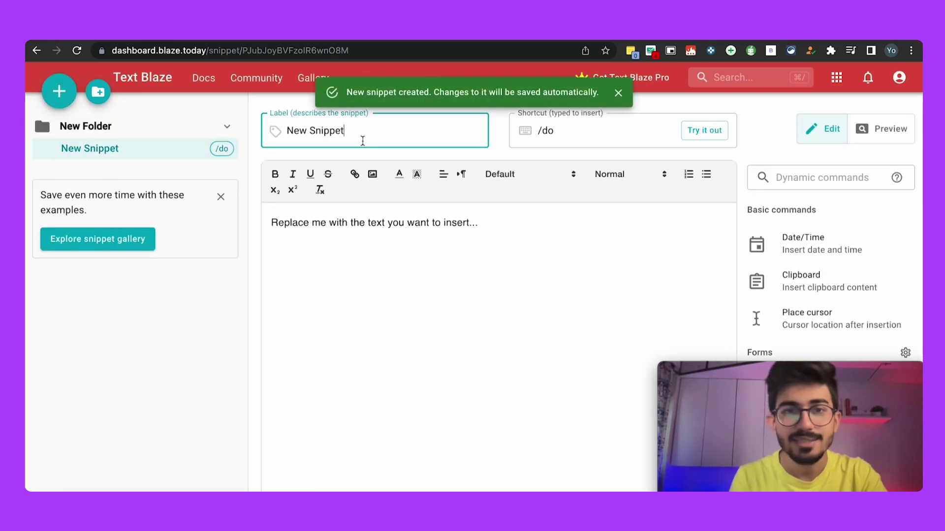
pyautogui.press('super+a')
pyautogui.write('Links')
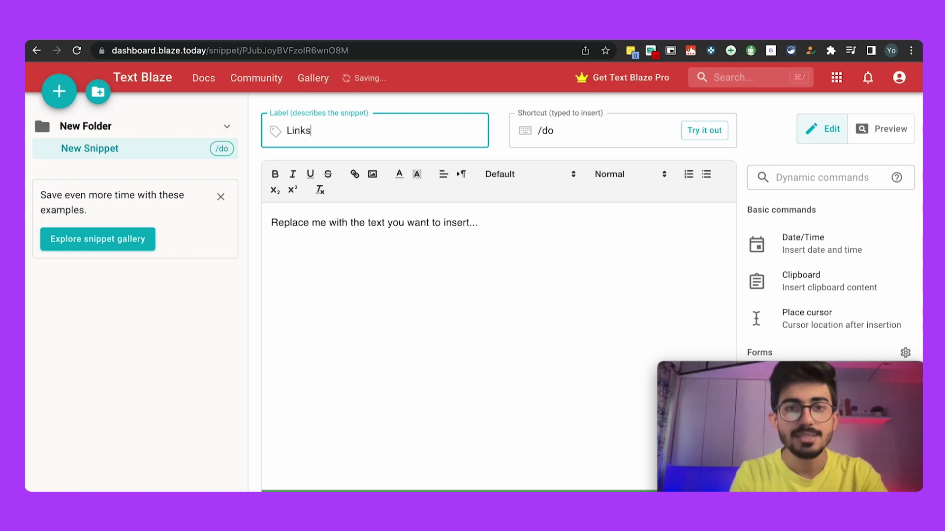
pyautogui.press('Tab')
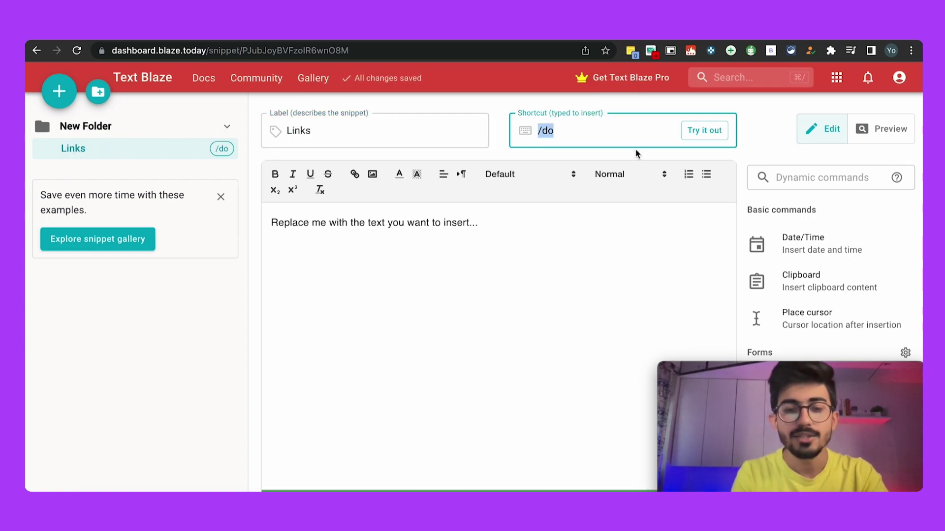
pyautogui.write('links')
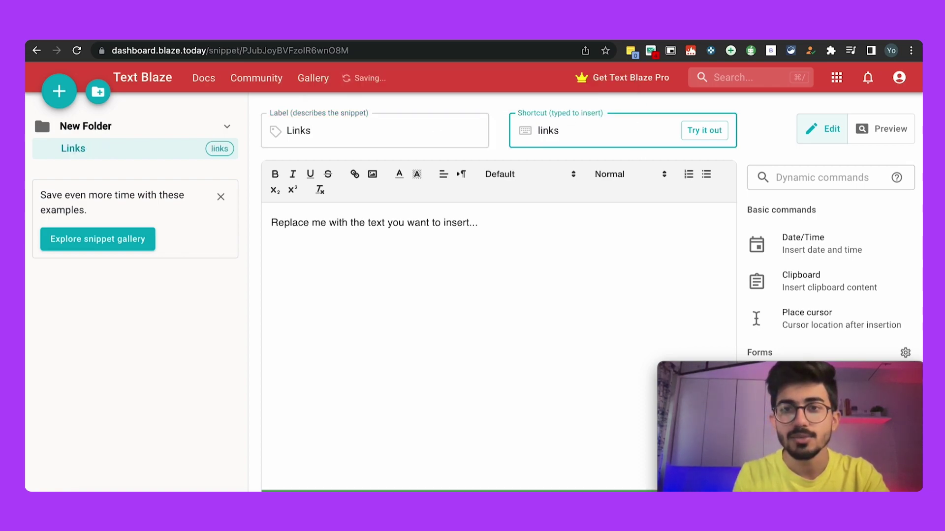
pyautogui.press('super+Left')
pyautogui.write('/')
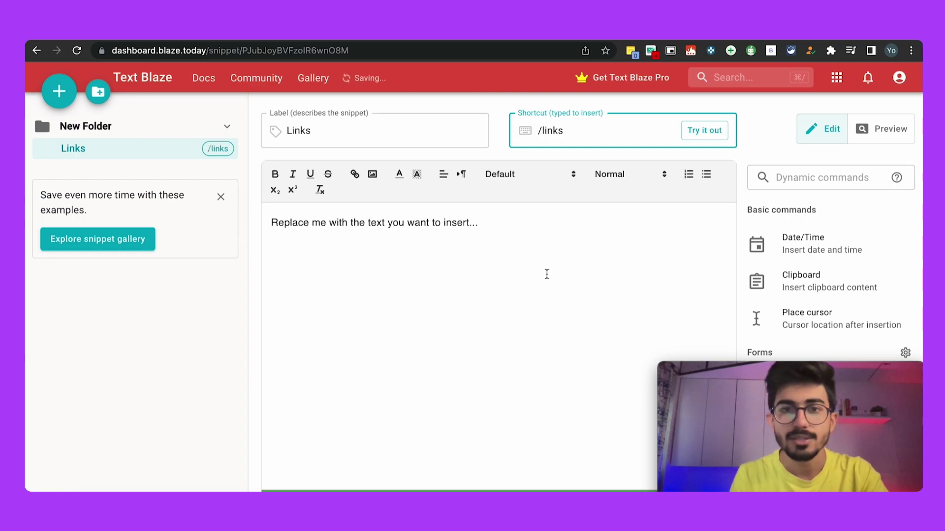
# Step: Replace the snippet body with a greeting introducing the author's links and a website URL line
pyautogui.click(523, 248)
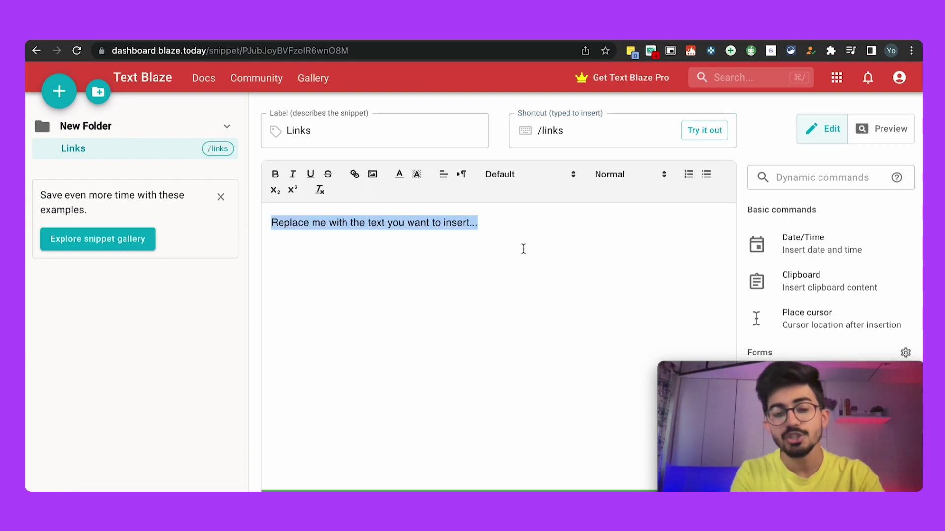
pyautogui.write('Hey th')
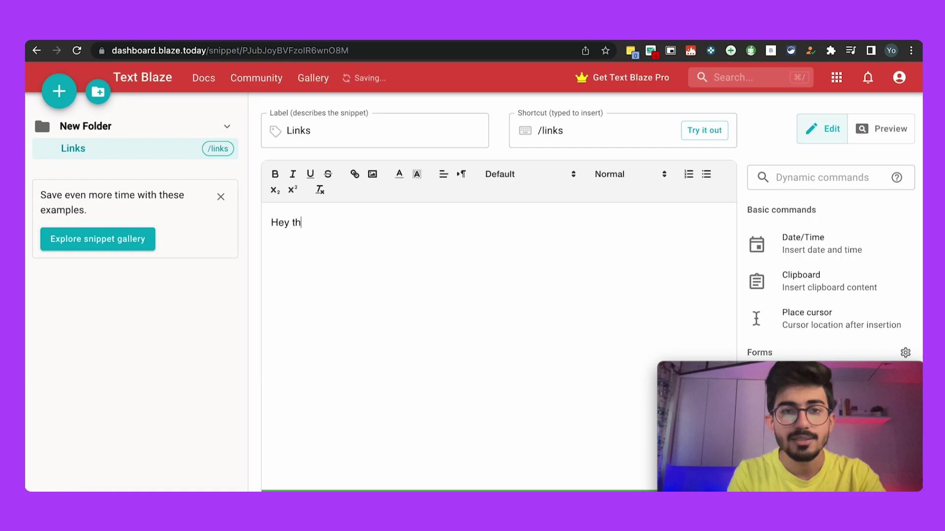
pyautogui.write('is is Ali and ')
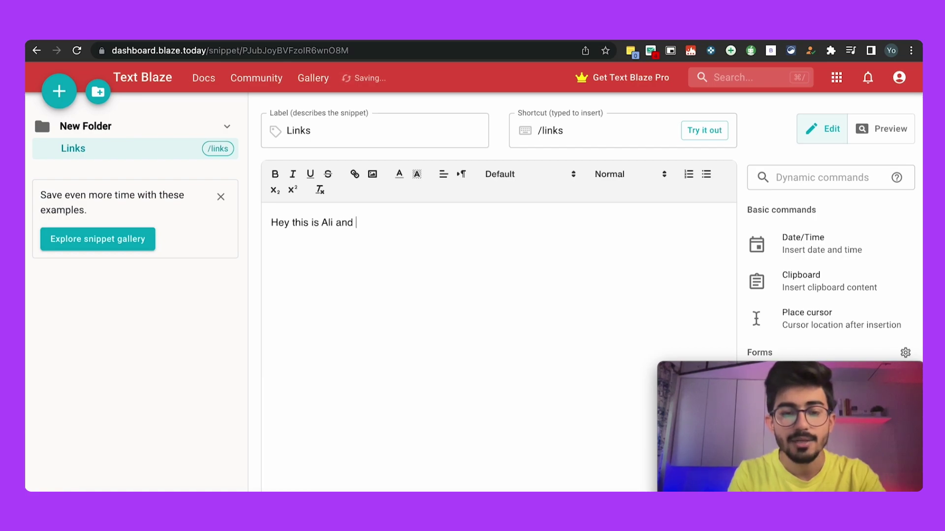
pyautogui.write('here are my li')
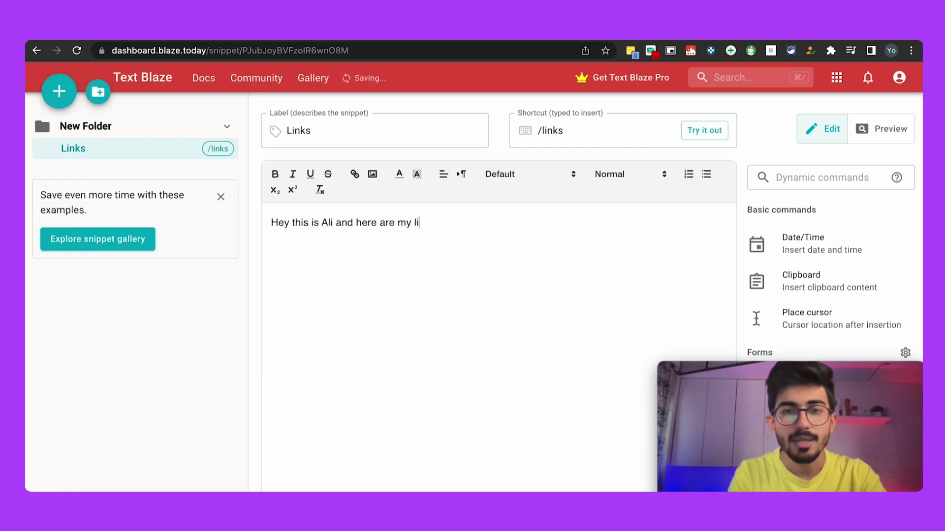
pyautogui.write('nks:')
pyautogui.press('Return')
pyautogui.press('Return')
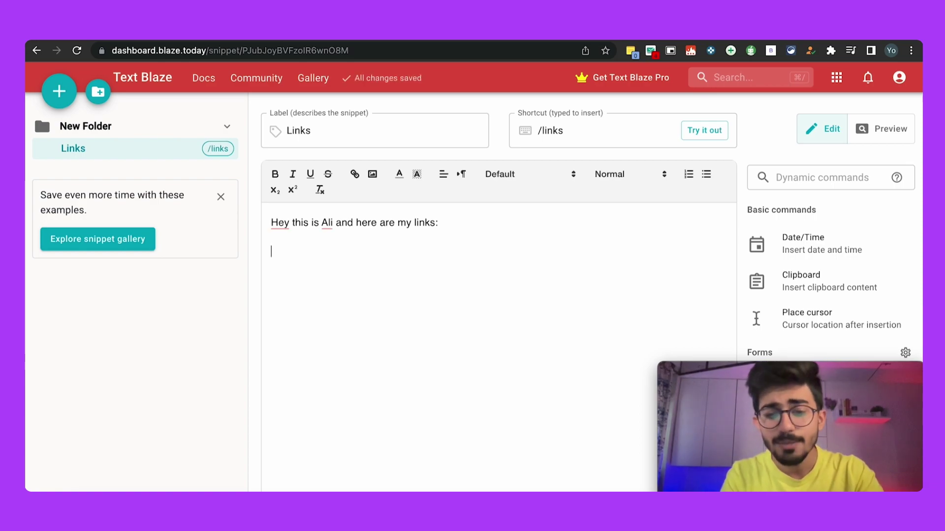
pyautogui.write('website: ht')
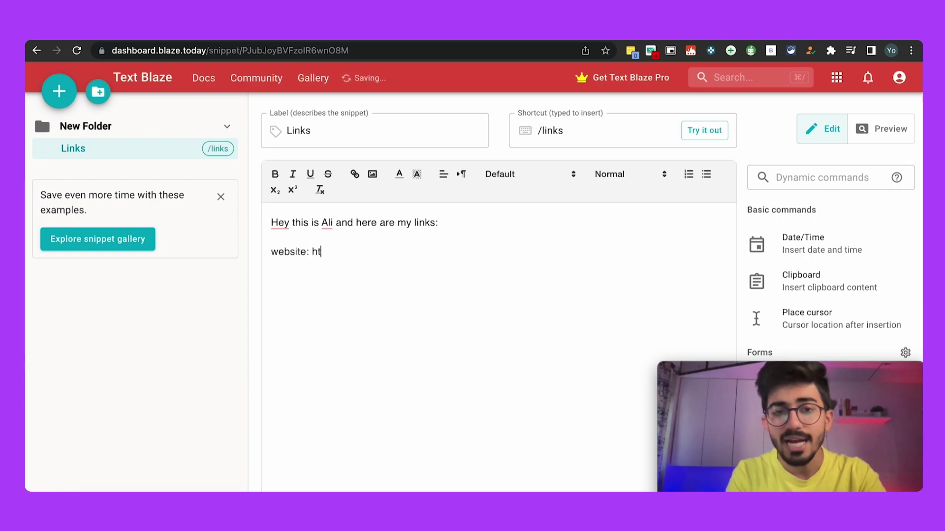
pyautogui.write('tps://aliso')
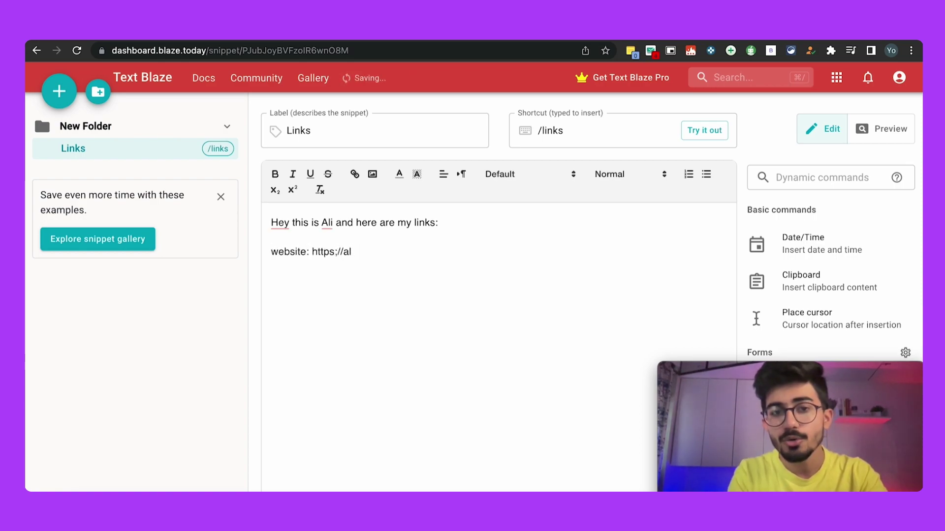
pyautogui.press('BackSpace')
pyautogui.press('BackSpace')
pyautogui.press('BackSpace')
pyautogui.press('BackSpace')
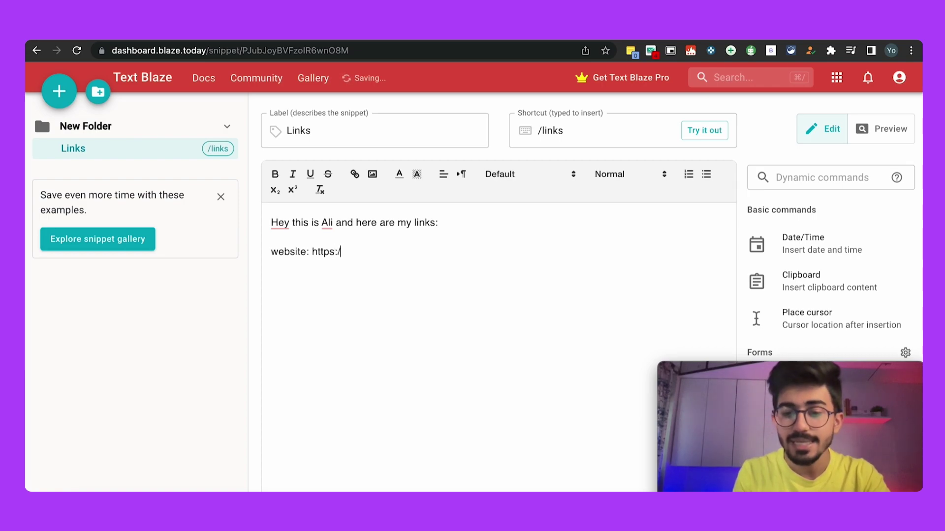
pyautogui.write('//alisolanki')
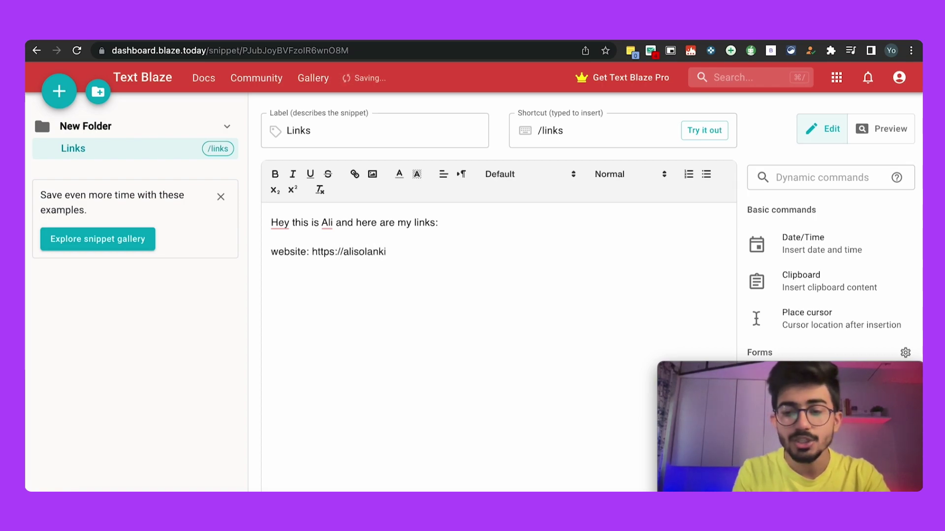
pyautogui.write('.com/')
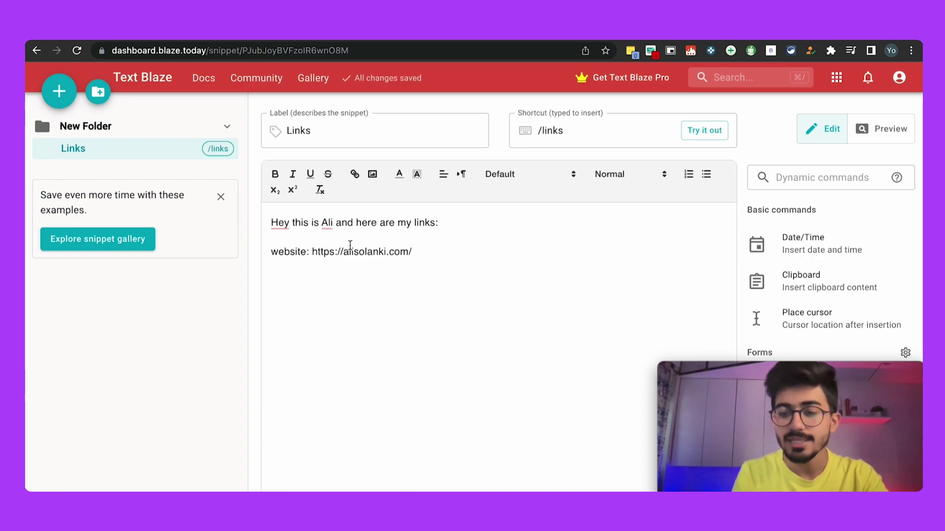
pyautogui.write(',')
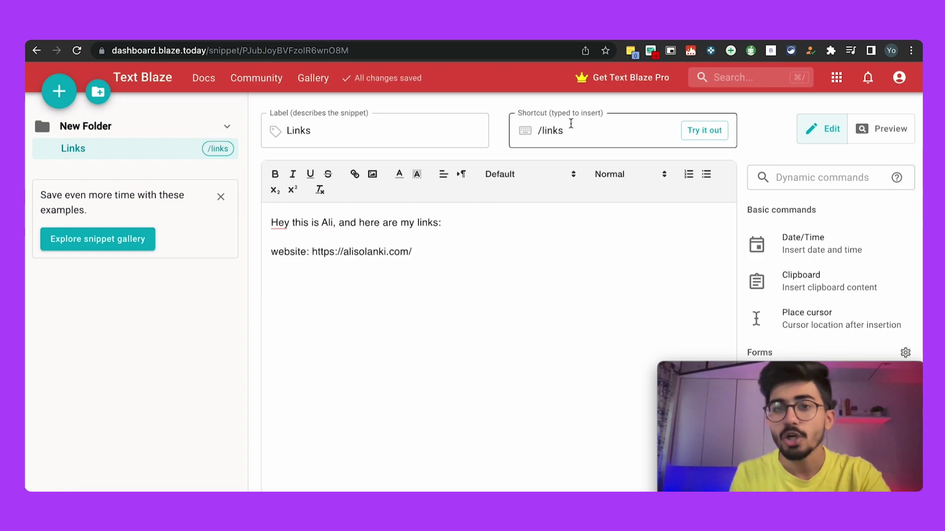
# Step: Type /link in the Google Doc to insert the greeting and website lines, then check them
pyautogui.moveTo(414, 255); pyautogui.dragTo(186, 213)
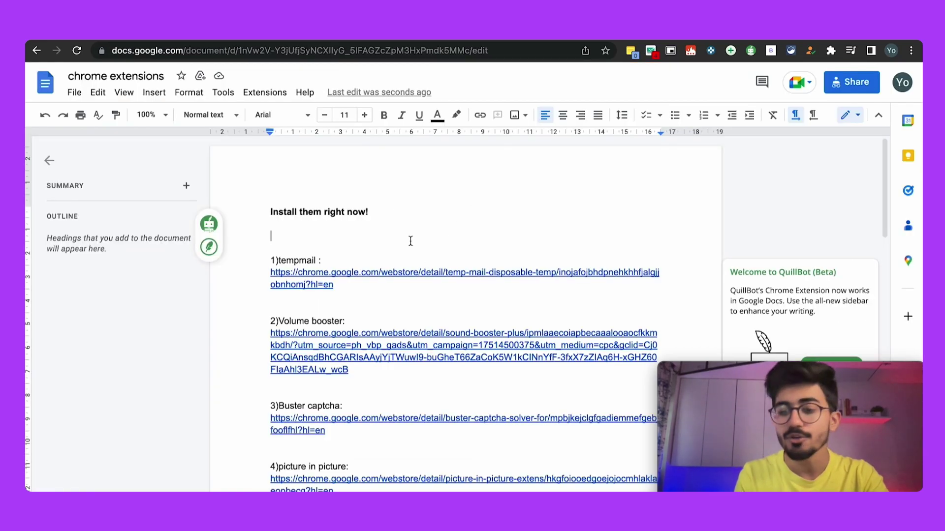
pyautogui.write('/links:')
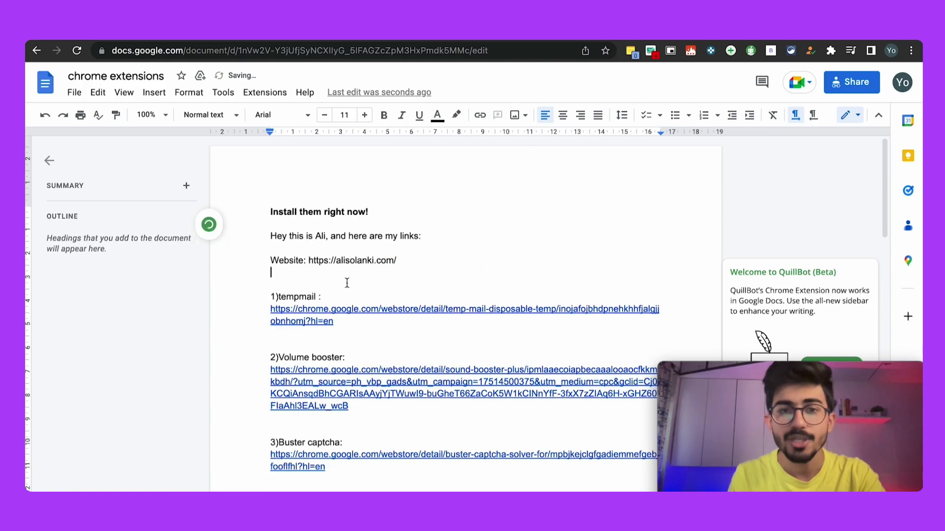
pyautogui.moveTo(270, 235); pyautogui.dragTo(399, 260)
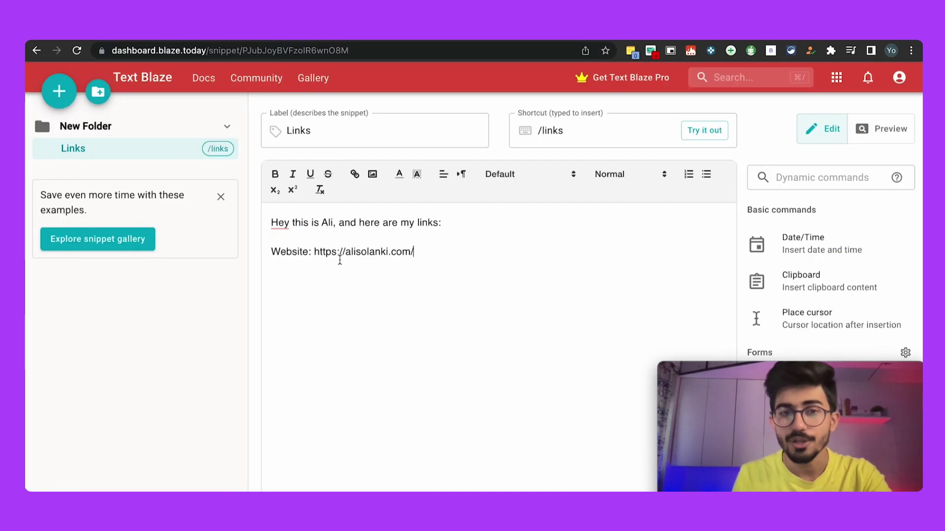
pyautogui.tripleClick(339, 253)
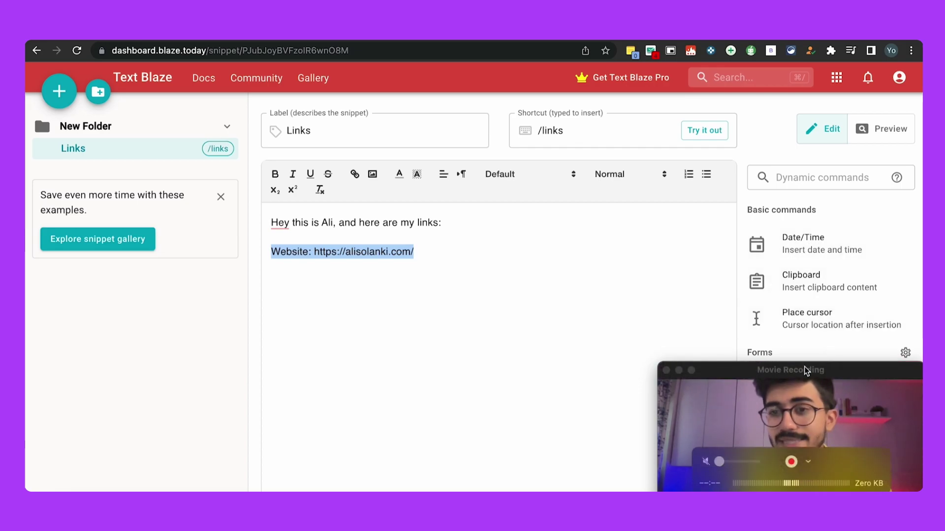
pyautogui.moveTo(804, 368); pyautogui.dragTo(473, 246)
pyautogui.scroll(-3, 790, 358)
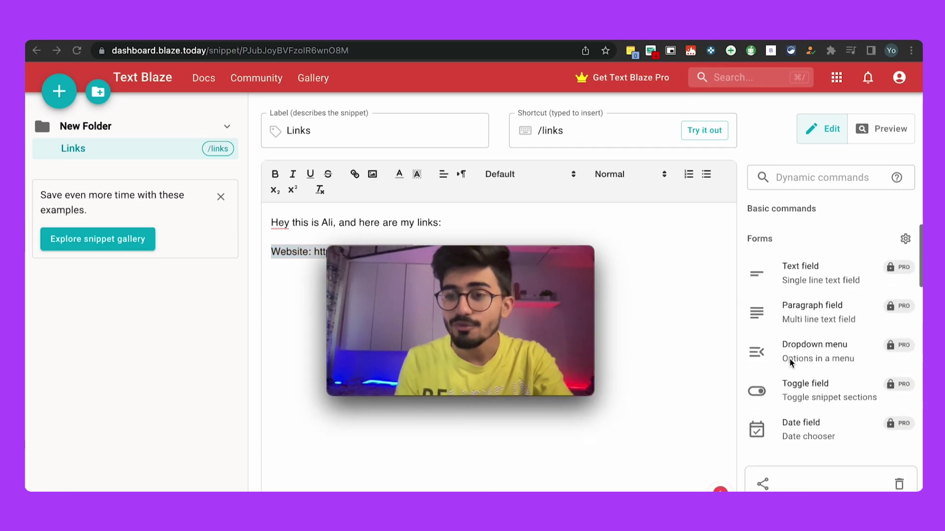
pyautogui.scroll(-2, 810, 403)
pyautogui.scroll(5, 810, 405)
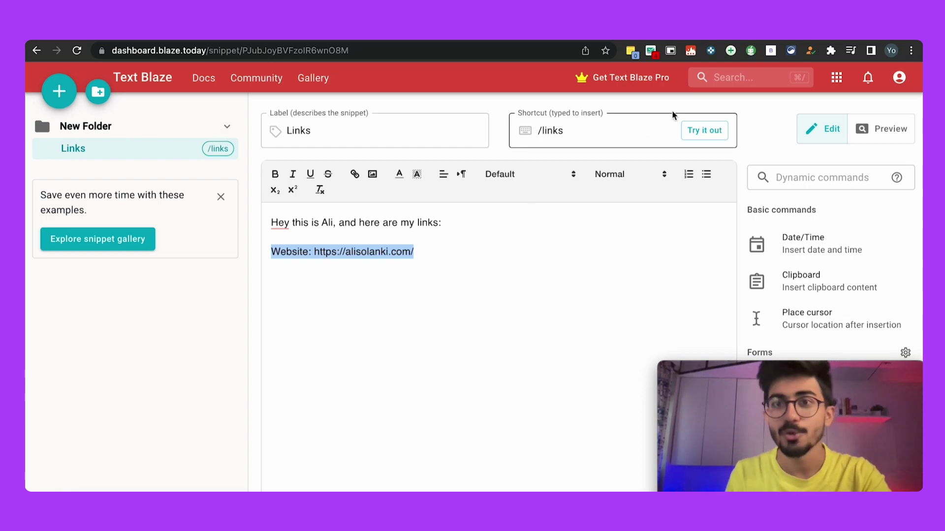
# Step: Open Keepa, then on the Sony ZV-1 Amazon page highlight the product title and ₹57,561 price
pyautogui.click(711, 50)
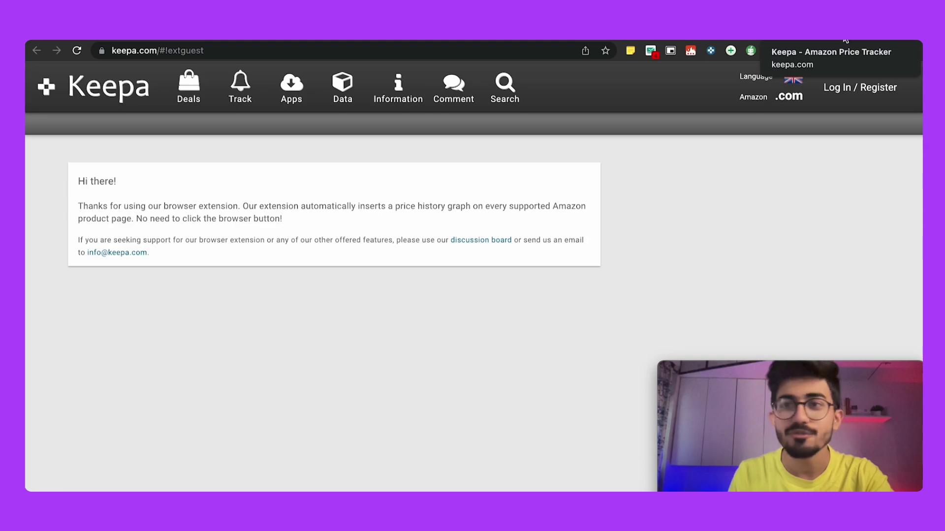
pyautogui.click(182, 40)
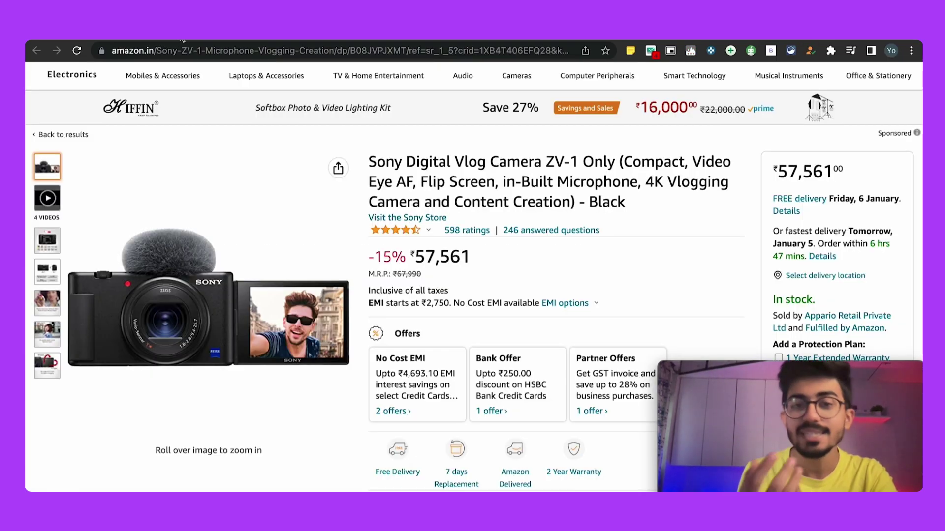
pyautogui.click(370, 162)
pyautogui.moveTo(370, 161); pyautogui.dragTo(564, 198)
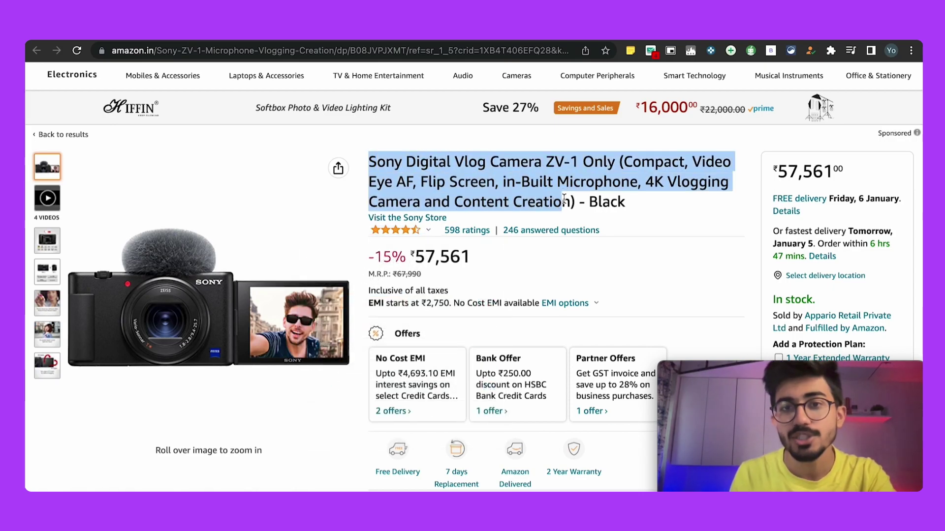
pyautogui.click(560, 165)
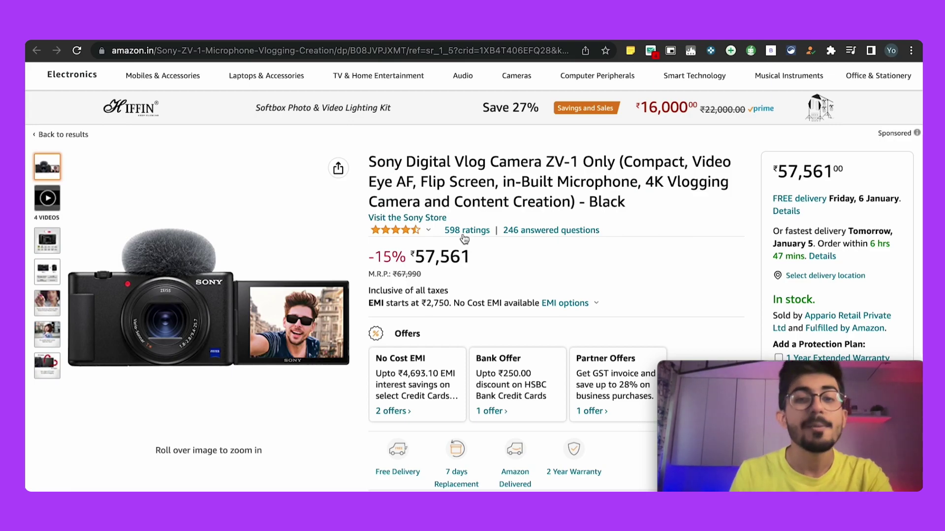
pyautogui.moveTo(470, 257); pyautogui.dragTo(411, 257)
pyautogui.click(442, 257)
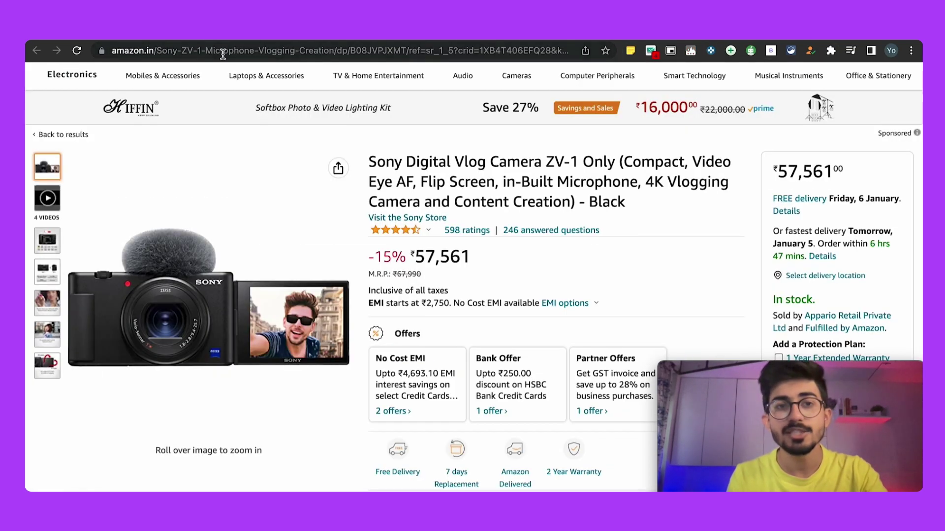
# Step: Scroll through Keepa's three-month Amazon price history for the Sony ZV-1 at ₹57,401
pyautogui.click(315, 19)
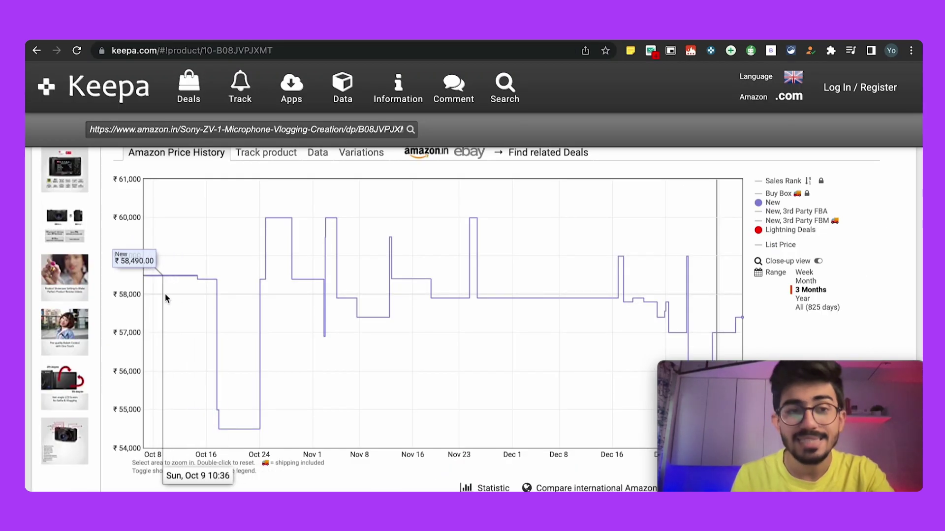
pyautogui.scroll(1, 200, 296)
pyautogui.scroll(-1, 200, 297)
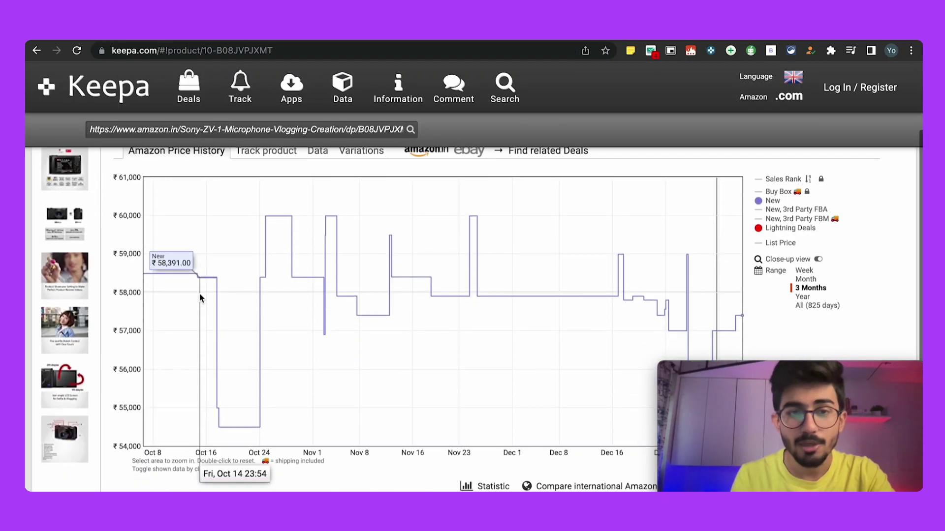
pyautogui.scroll(-1, 201, 297)
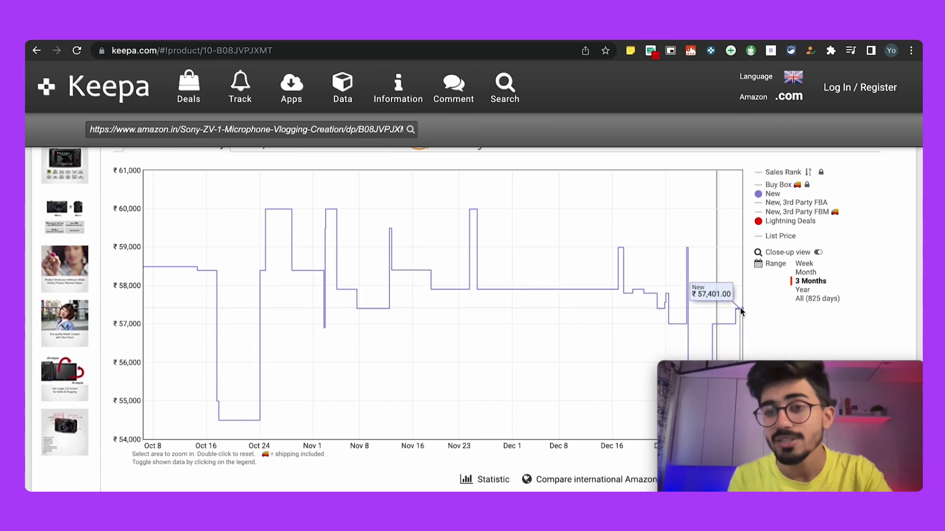
pyautogui.scroll(-1, 641, 245)
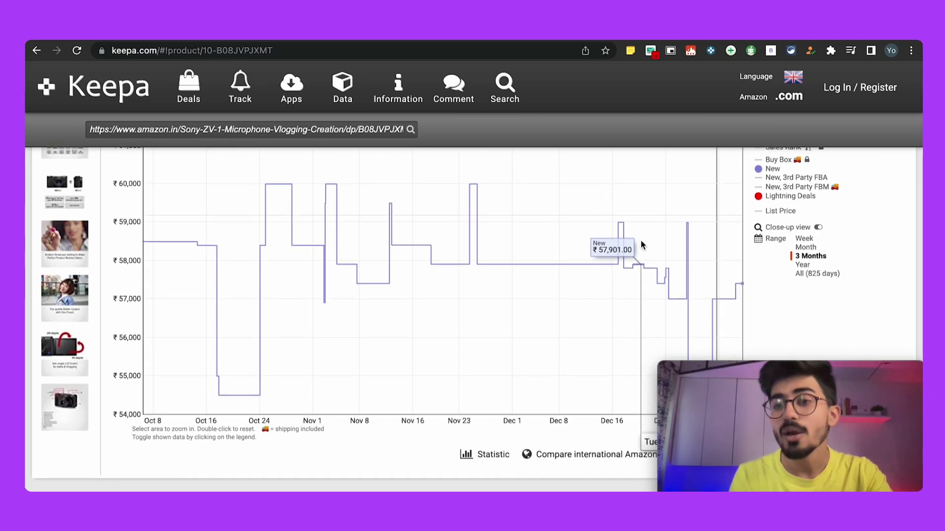
pyautogui.scroll(1, 641, 241)
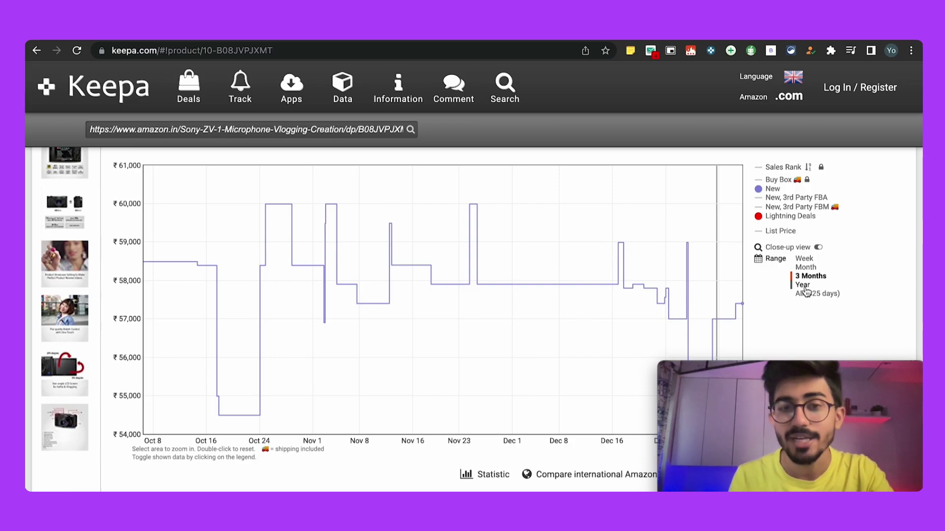
pyautogui.scroll(4, 806, 293)
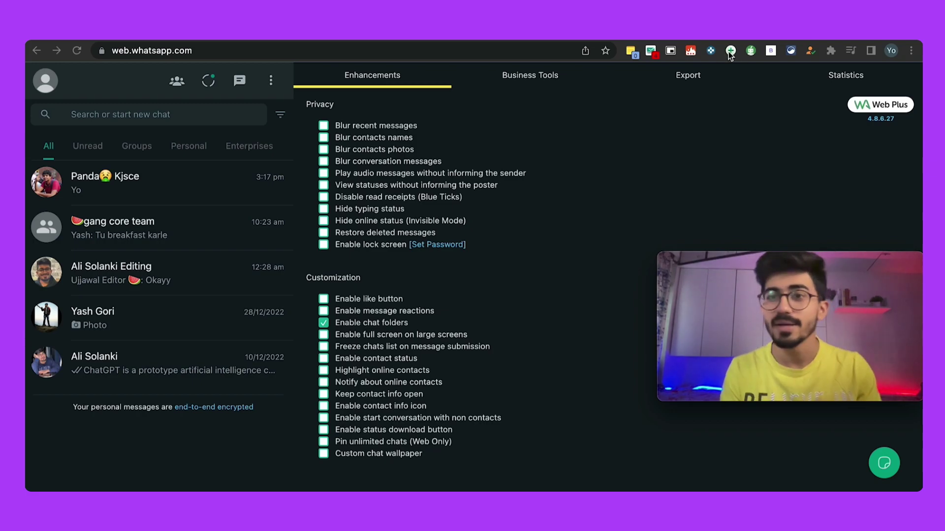
# Step: Tick Blur recent messages, Blur contacts names and Blur contacts photos, leaving conversation messages unblurred
pyautogui.click(323, 127)
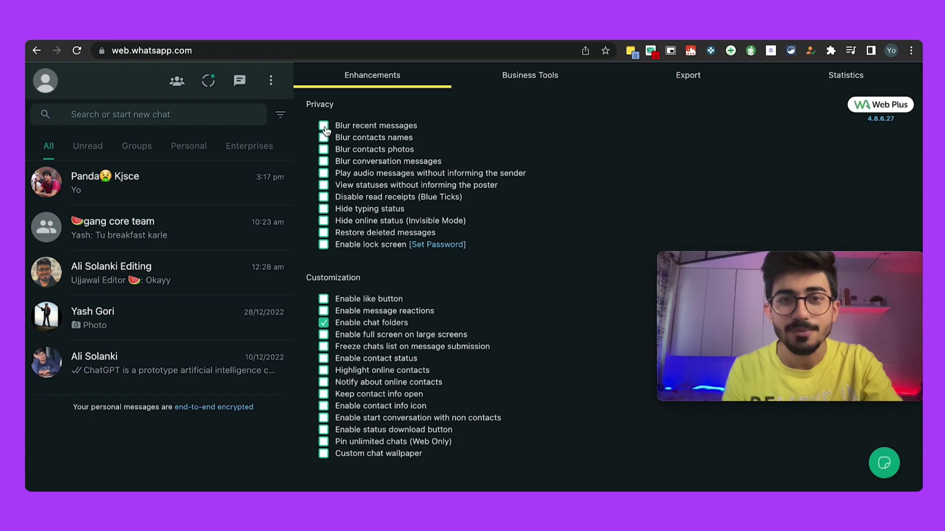
pyautogui.click(324, 128)
pyautogui.click(324, 139)
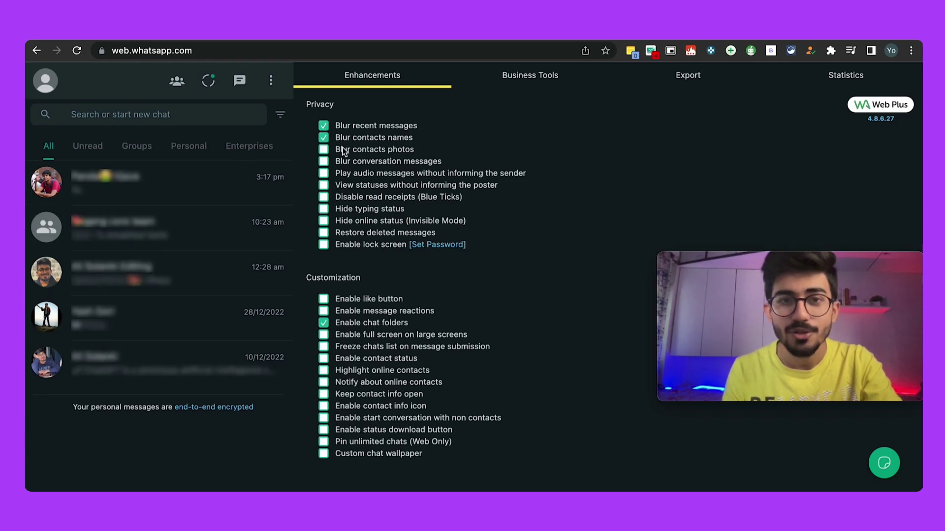
pyautogui.click(324, 150)
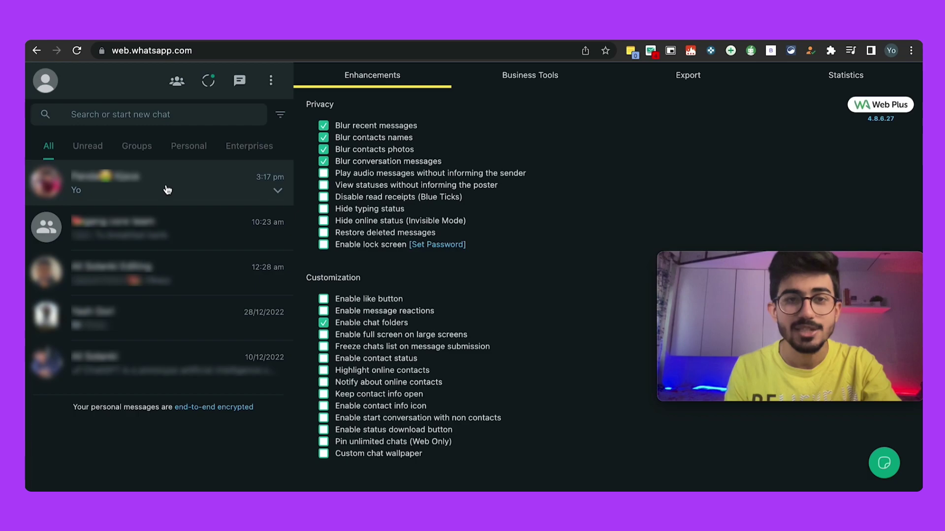
pyautogui.click(323, 161)
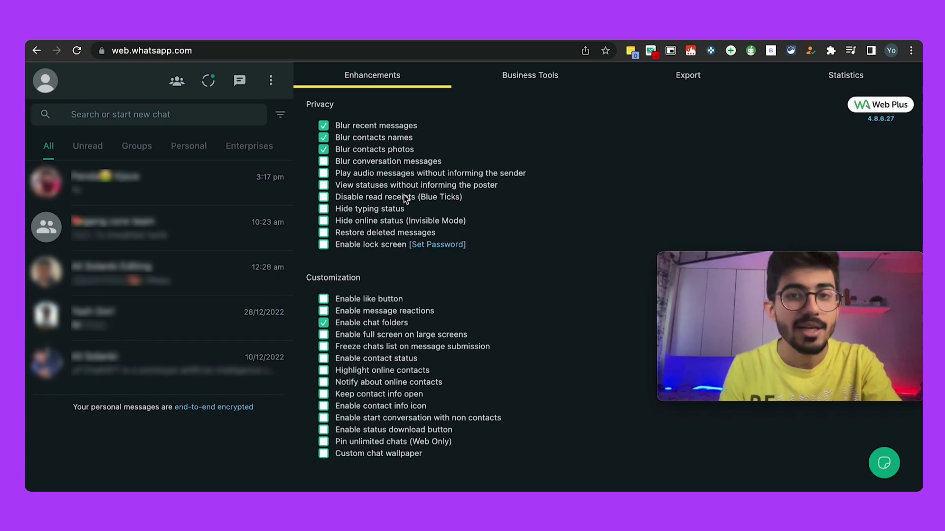
# Step: Enable the WA Web Plus lock screen and save a new lock password
pyautogui.click(323, 246)
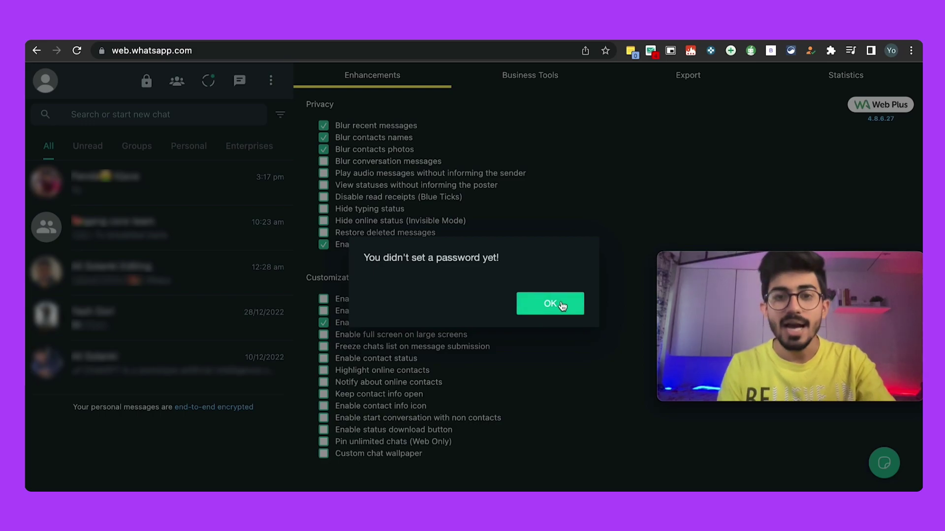
pyautogui.click(540, 306)
pyautogui.click(452, 248)
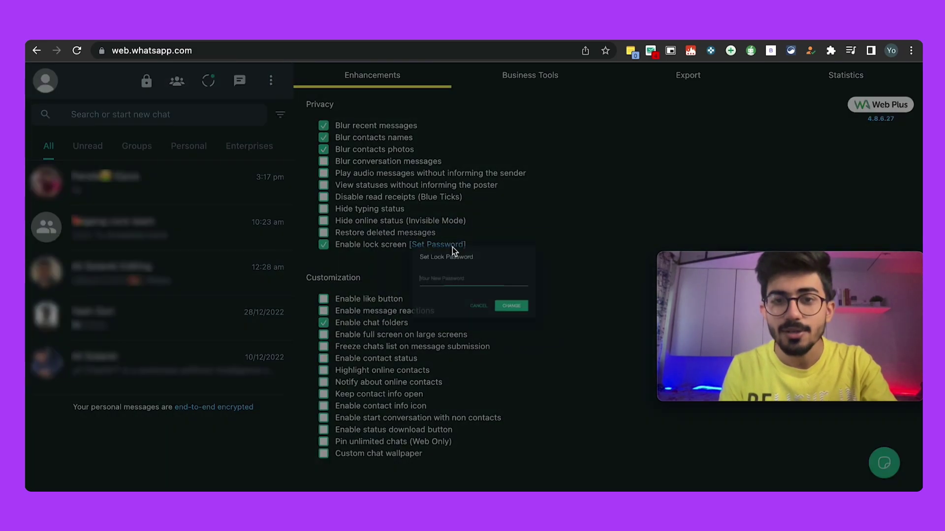
pyautogui.write('123')
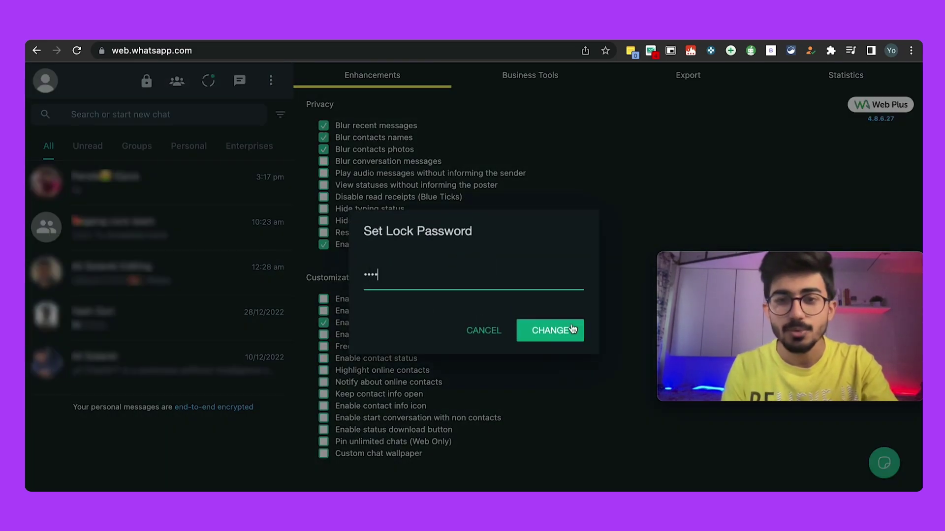
pyautogui.write('4')
pyautogui.click(570, 329)
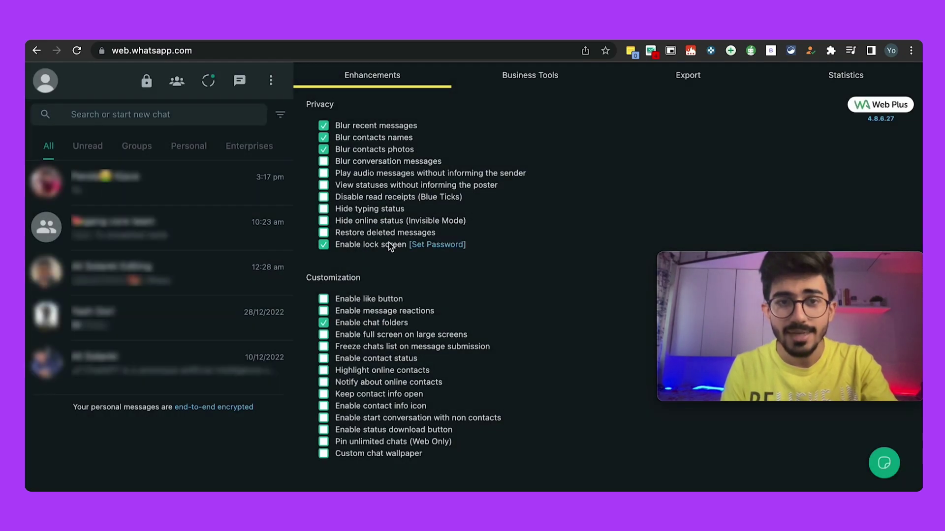
# Step: Reload WhatsApp Web and unlock it with the lock password, reopening the Web Plus settings
pyautogui.press('super+r')
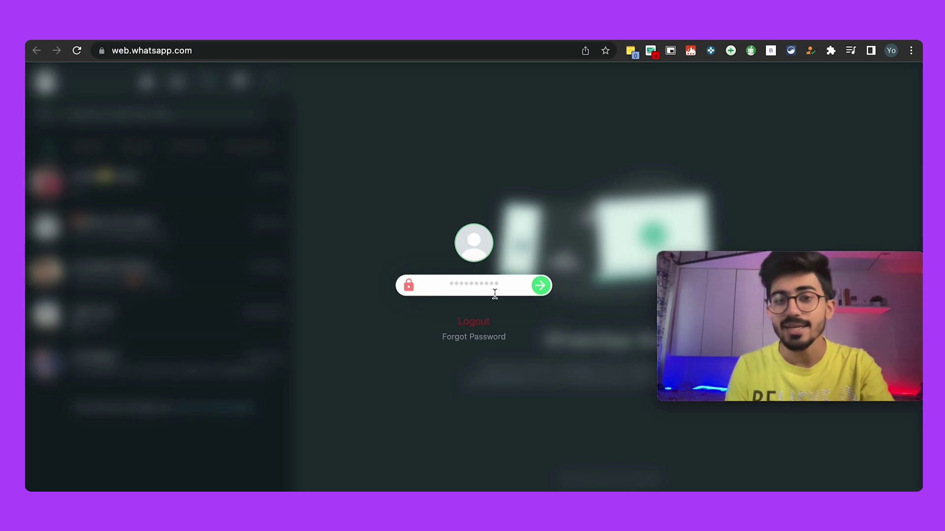
pyautogui.write('••')
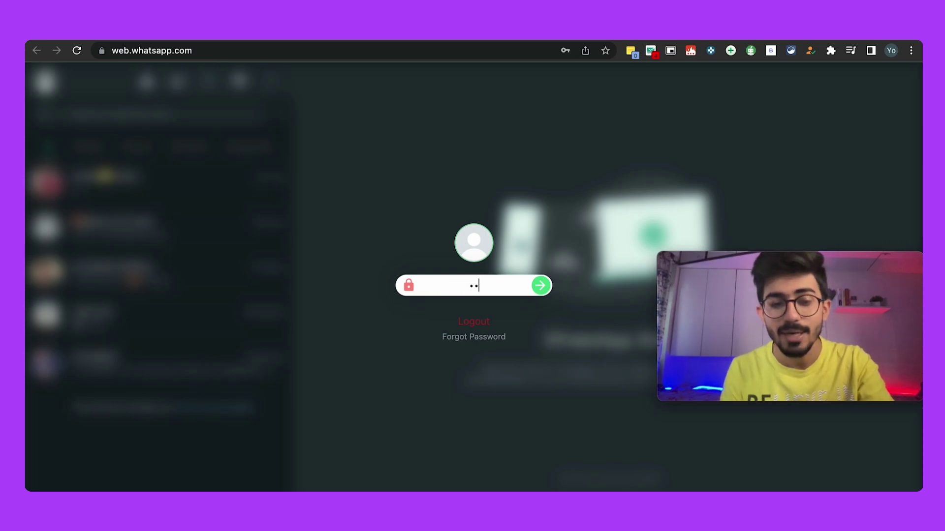
pyautogui.write('••')
pyautogui.click(540, 285)
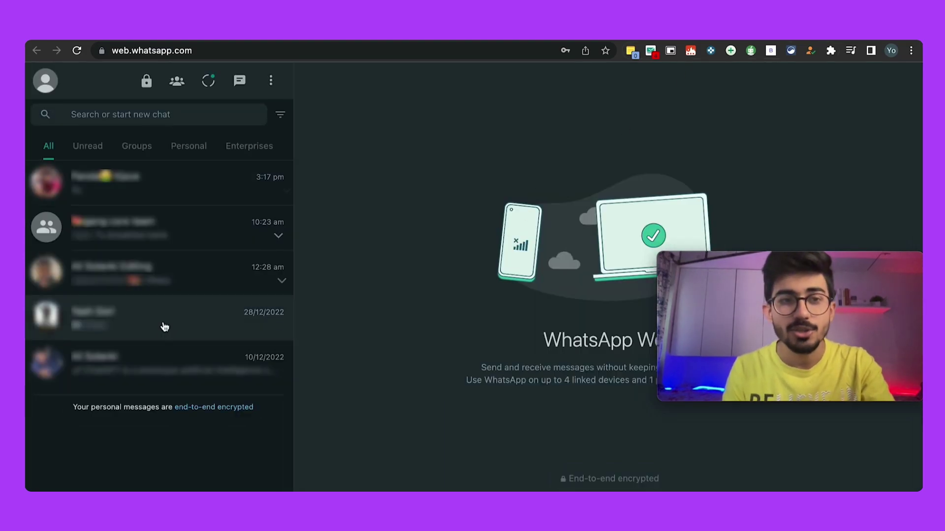
pyautogui.click(729, 54)
pyautogui.write('••••')
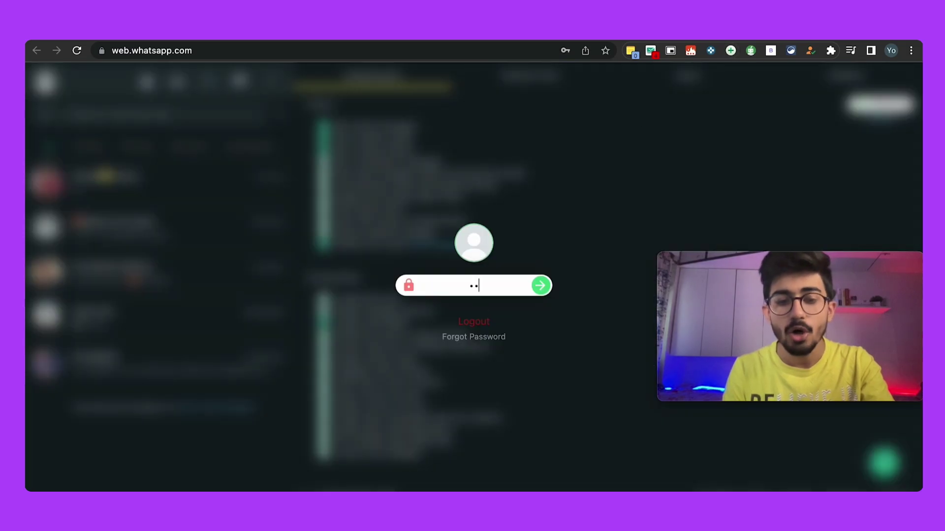
pyautogui.click(540, 287)
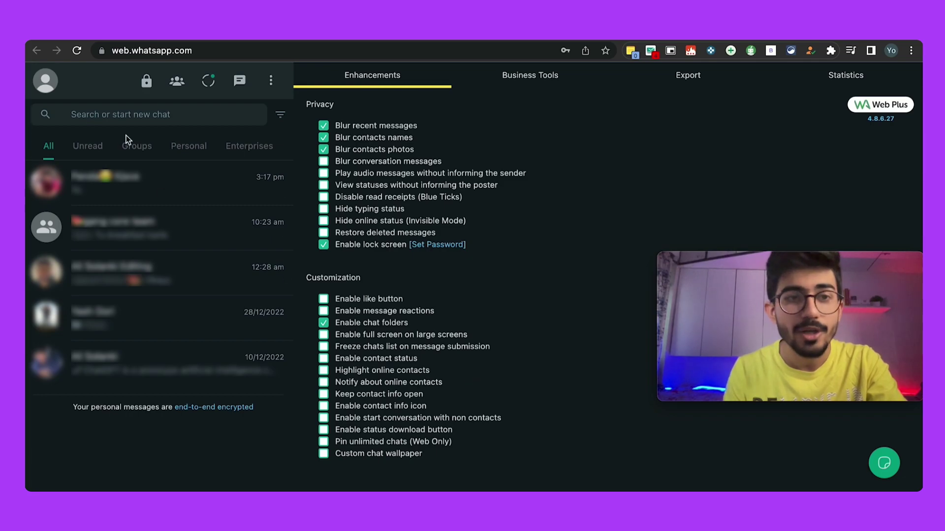
# Step: Filter chats by Groups, Personal and Enterprises, return to All, then enable message reactions
pyautogui.click(140, 147)
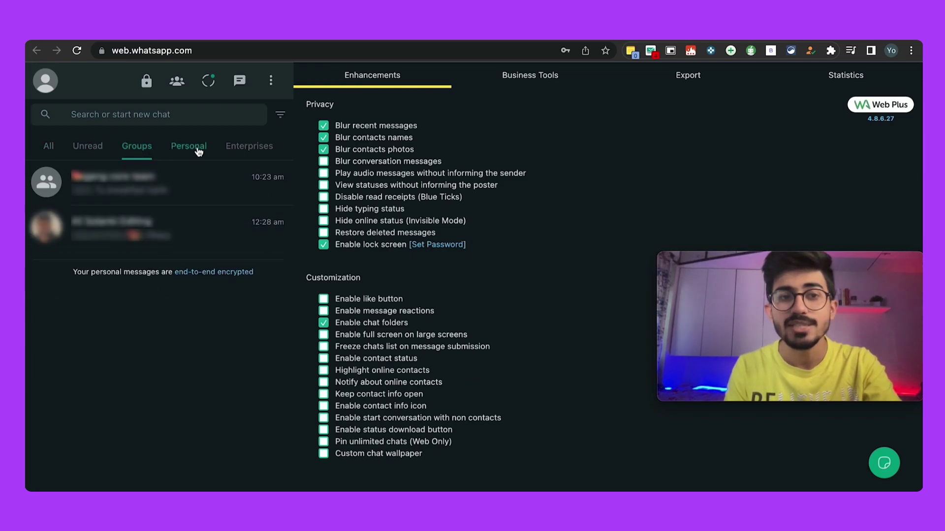
pyautogui.click(192, 147)
pyautogui.click(249, 147)
pyautogui.click(47, 147)
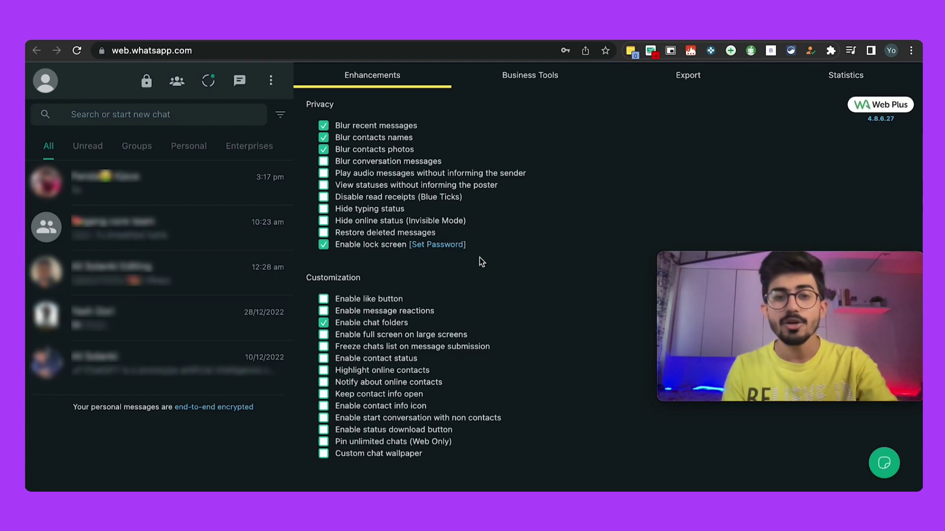
pyautogui.click(324, 310)
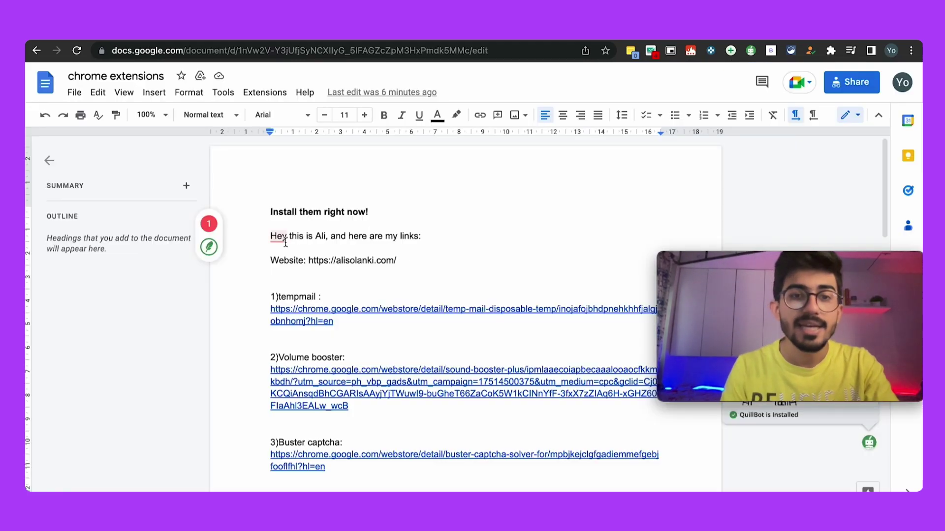
# Step: Accept the QuillBot suggestion to add a comma after Hey
pyautogui.click(213, 230)
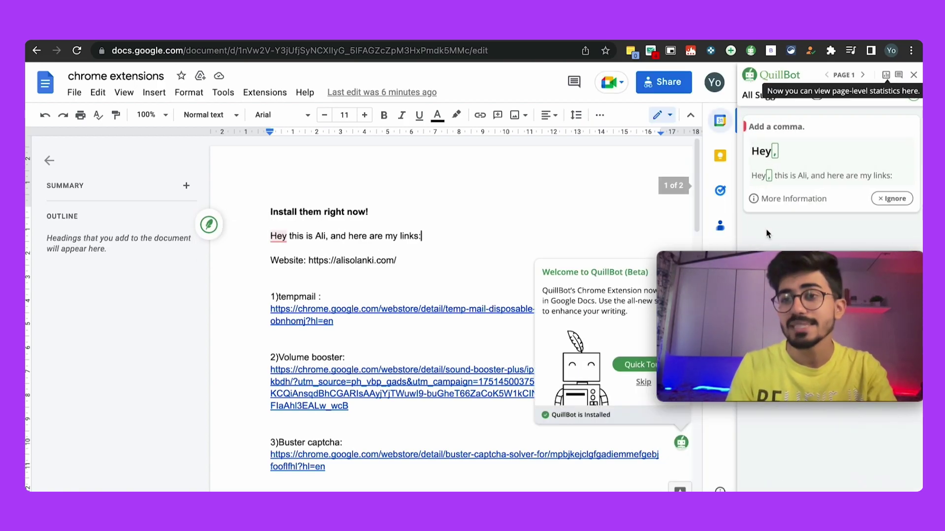
pyautogui.moveTo(815, 266)
pyautogui.moveTo(815, 266); pyautogui.dragTo(815, 370)
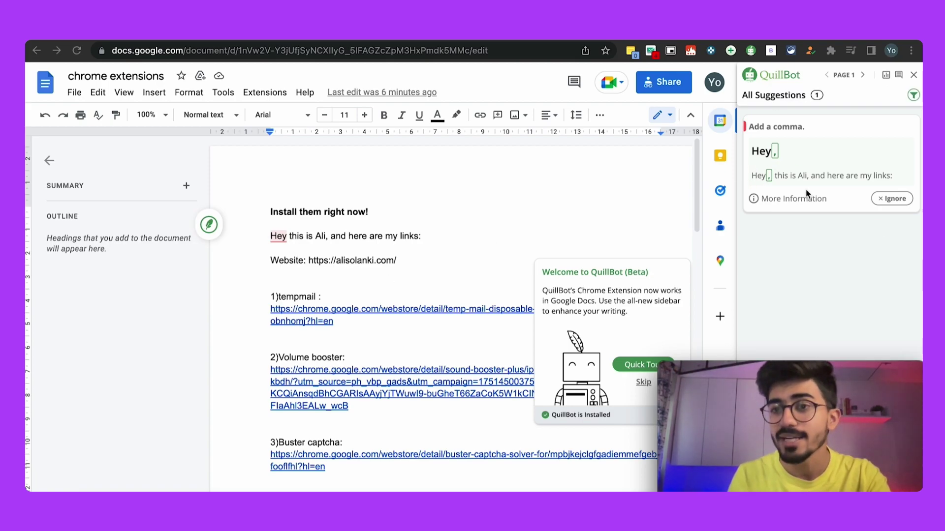
pyautogui.click(775, 153)
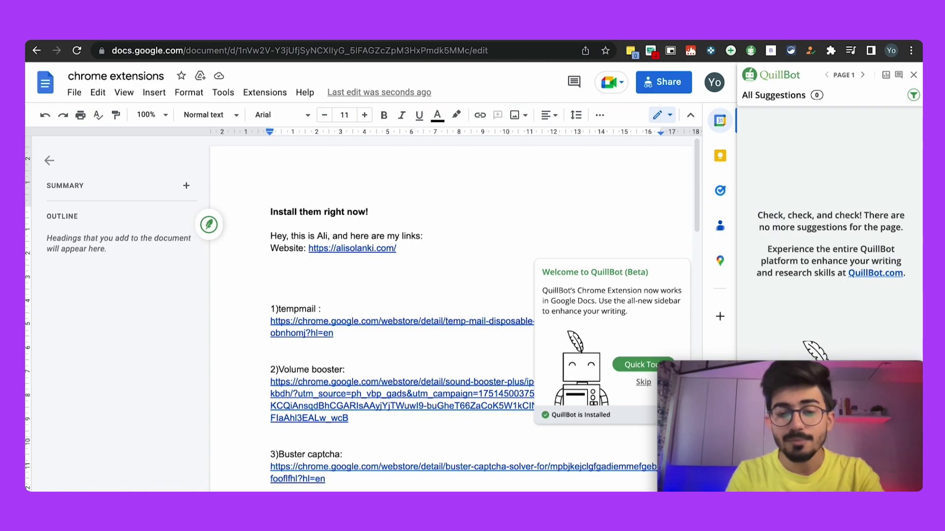
# Step: Type a new greeting line, accept the QuillBot fluency rewrite, and select the rewritten line
pyautogui.write('hi ali solanki I am new here')
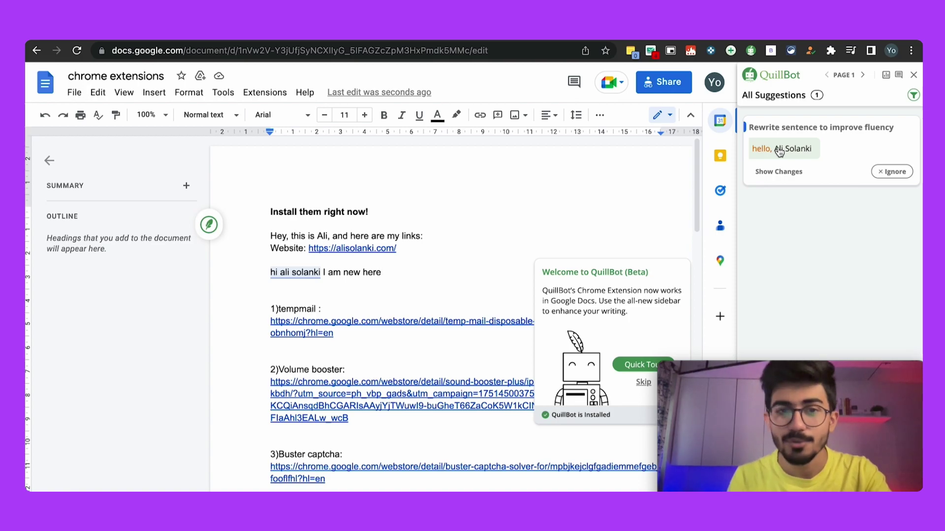
pyautogui.click(779, 153)
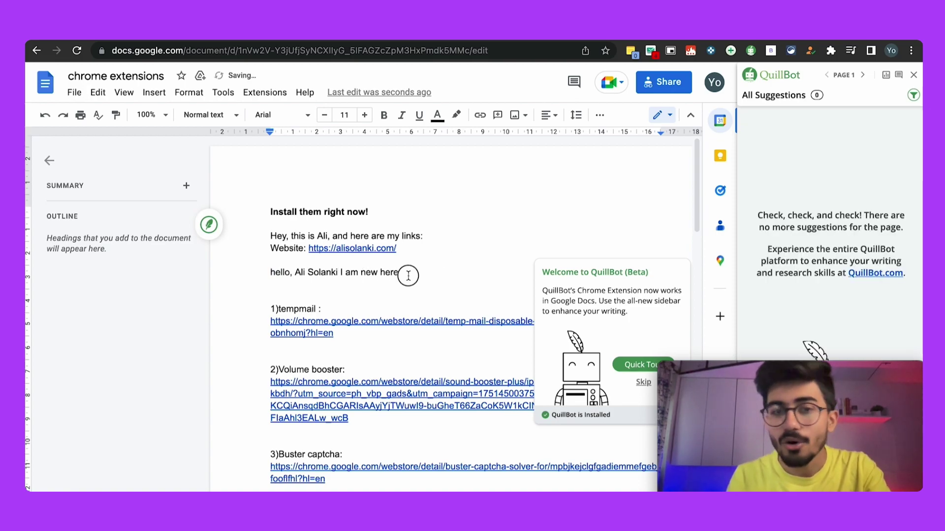
pyautogui.moveTo(408, 276); pyautogui.dragTo(271, 274)
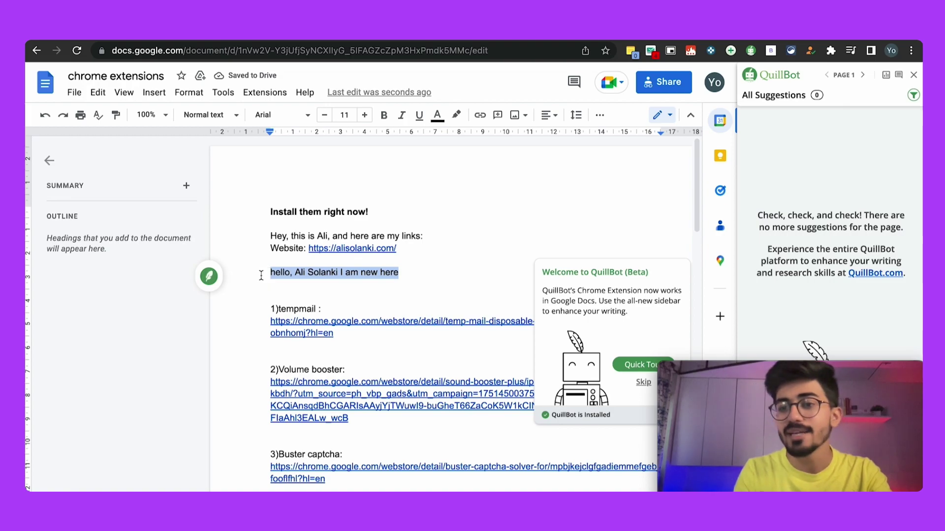
pyautogui.moveTo(795, 370)
pyautogui.moveTo(794, 371); pyautogui.dragTo(649, 253)
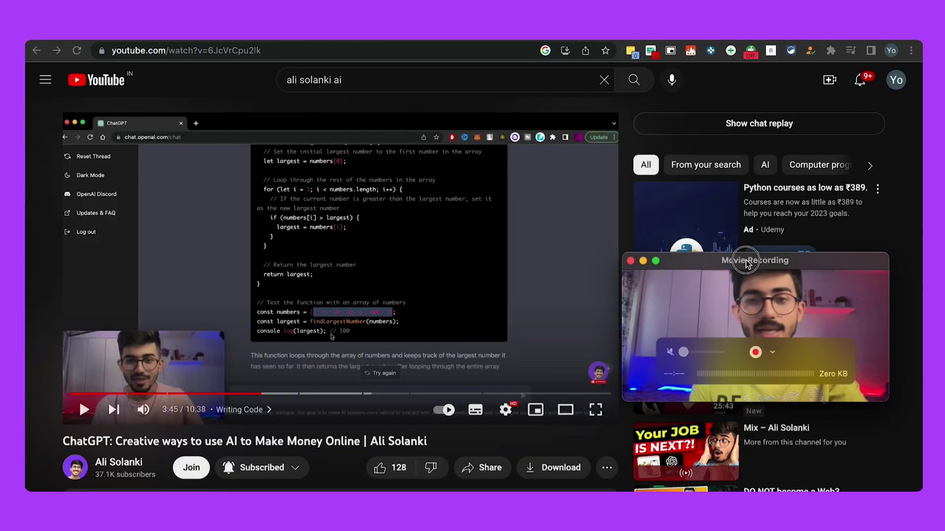
# Step: Capture the JavaScript code in the YouTube video frame as text with Blackbox
pyautogui.moveTo(777, 262); pyautogui.dragTo(812, 374)
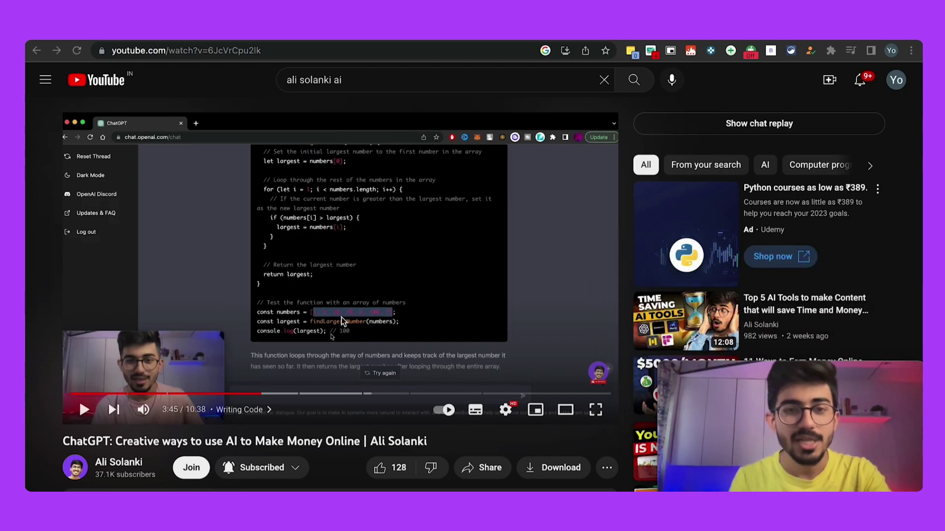
pyautogui.click(771, 52)
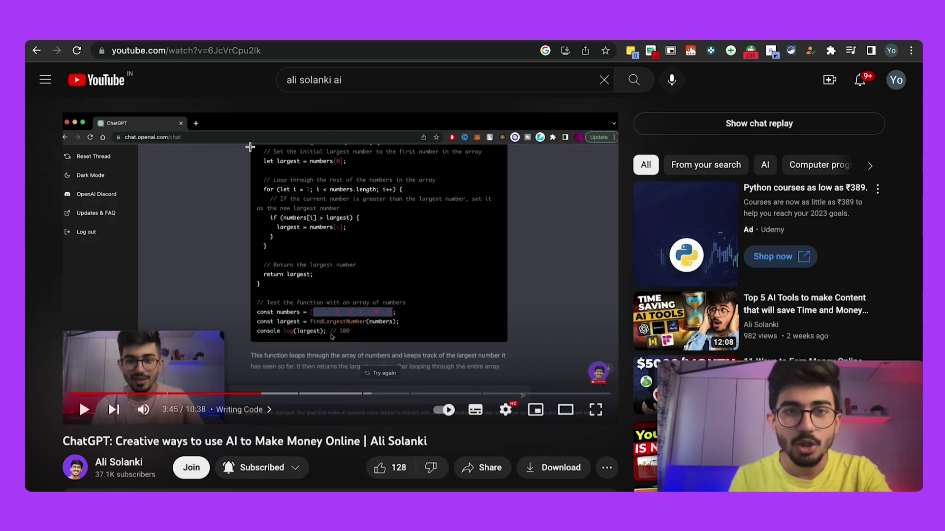
pyautogui.moveTo(251, 146); pyautogui.dragTo(500, 340)
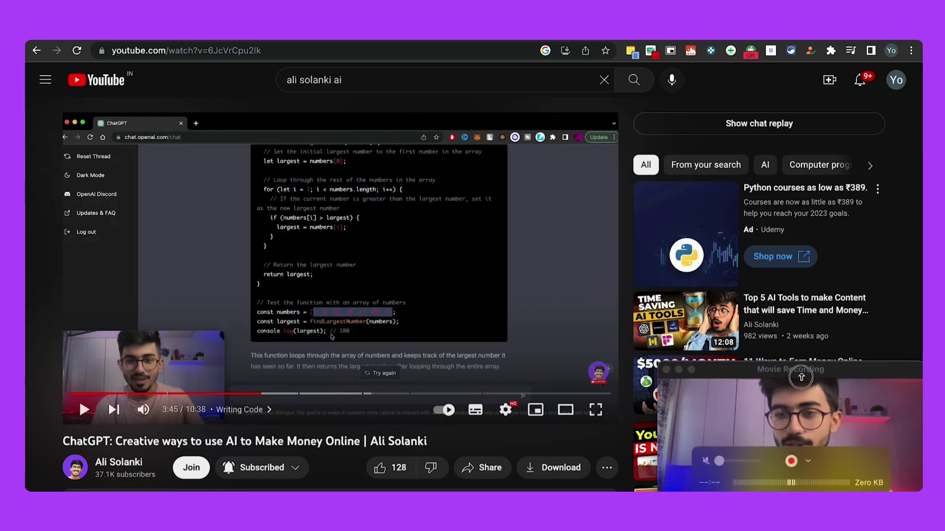
pyautogui.moveTo(801, 378); pyautogui.dragTo(801, 284)
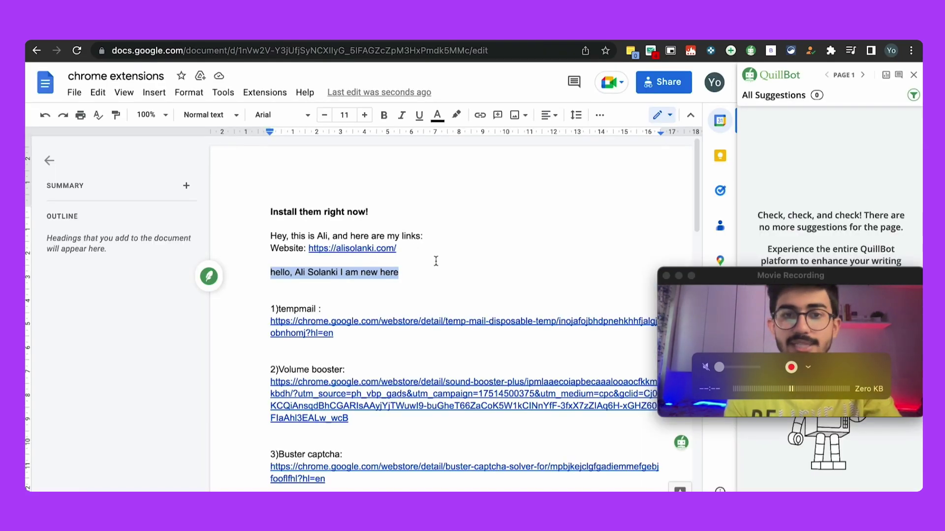
pyautogui.click(449, 280)
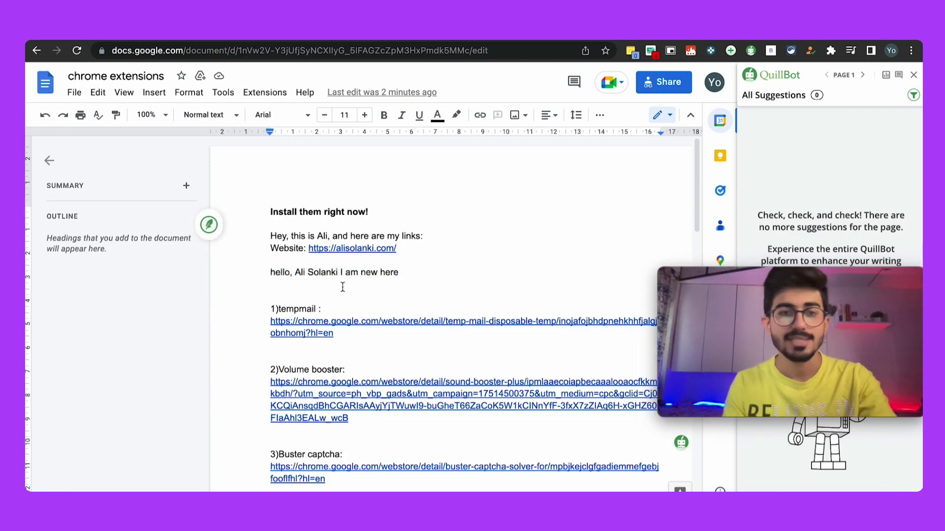
# Step: Paste the captured code below the greeting and replace the stray symbol with a closing brace
pyautogui.press('Return')
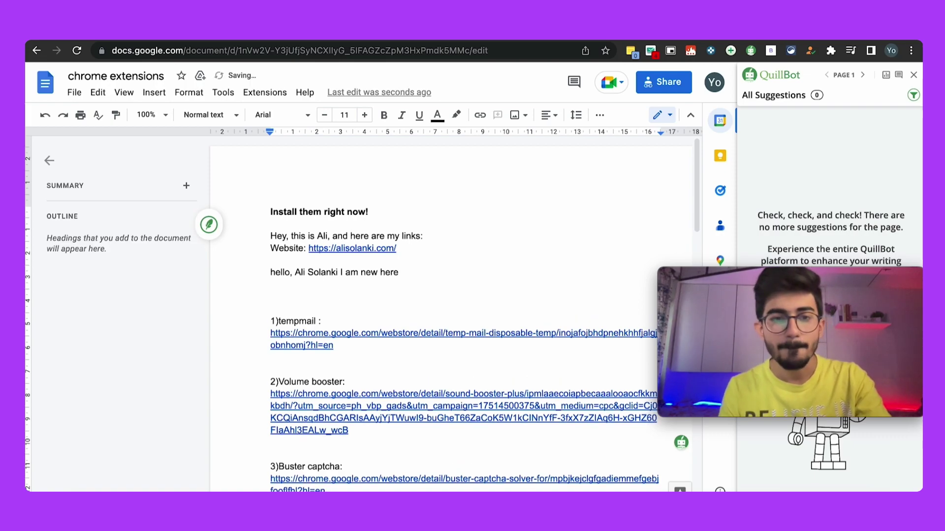
pyautogui.write('// Set the initial largest number to the first number in the array  let largest = numbers [0]; // Loop through the rest of the numbers in the array  for (let i - 1; i < numbers. length; i++) {   // If the current number is greater than the largest number, set it as the new largest number   if (numbers[i] > largest) {    largest = numbers[i];  } // Return the largest number  return largest; } // Test the function with an array of numbers const numbers = I 5 m a 11 TEL T; const largest = findLargestNumber (numbers); console. log(largest); // 100')
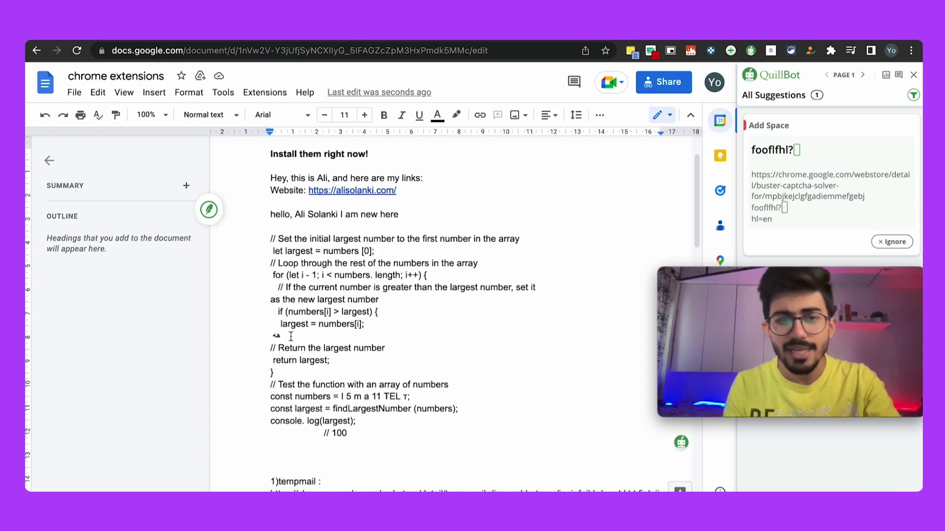
pyautogui.click(265, 336)
pyautogui.press('Delete')
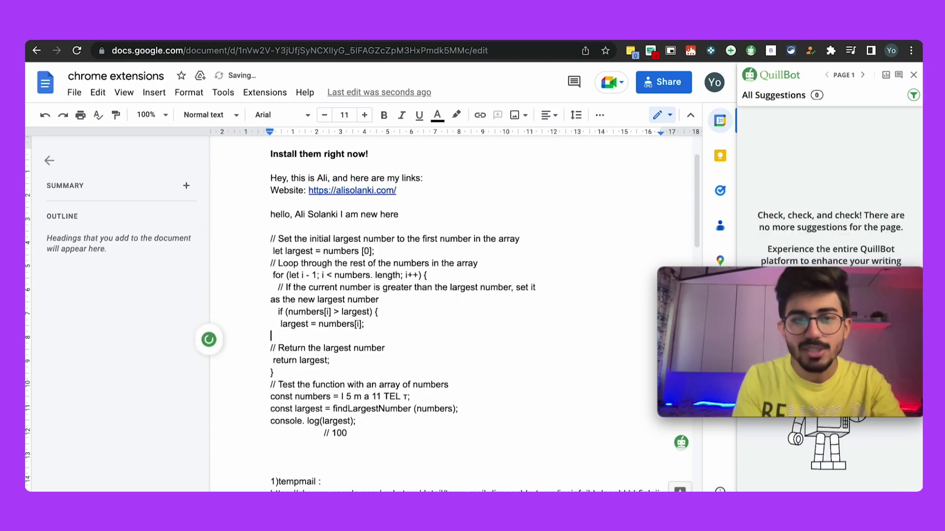
pyautogui.press('BackSpace')
pyautogui.press('Return')
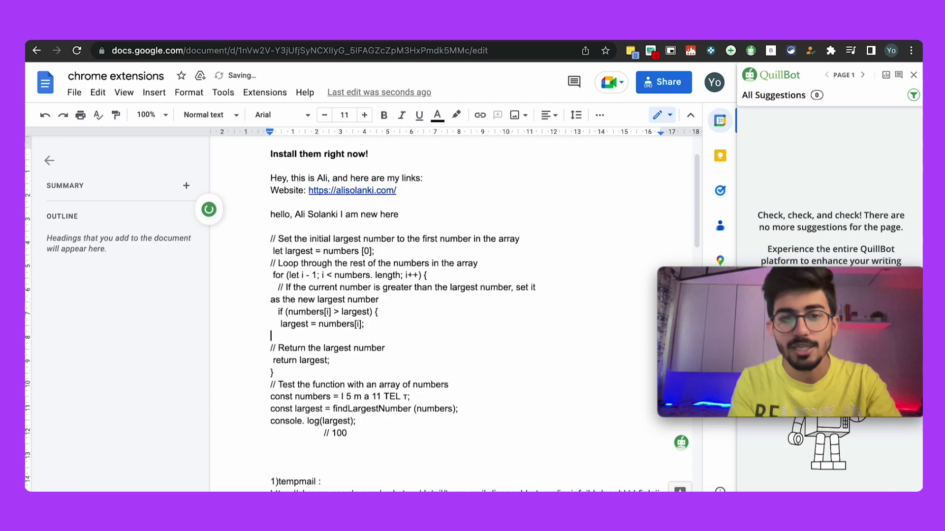
pyautogui.write('}')
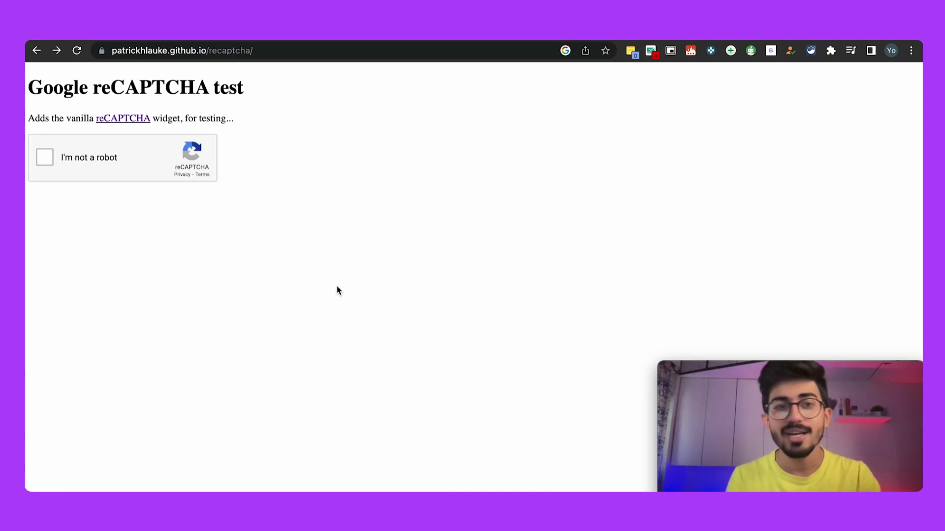
# Step: Tick the reCAPTCHA test checkbox and let Buster solve the challenge by audio
pyautogui.click(45, 157)
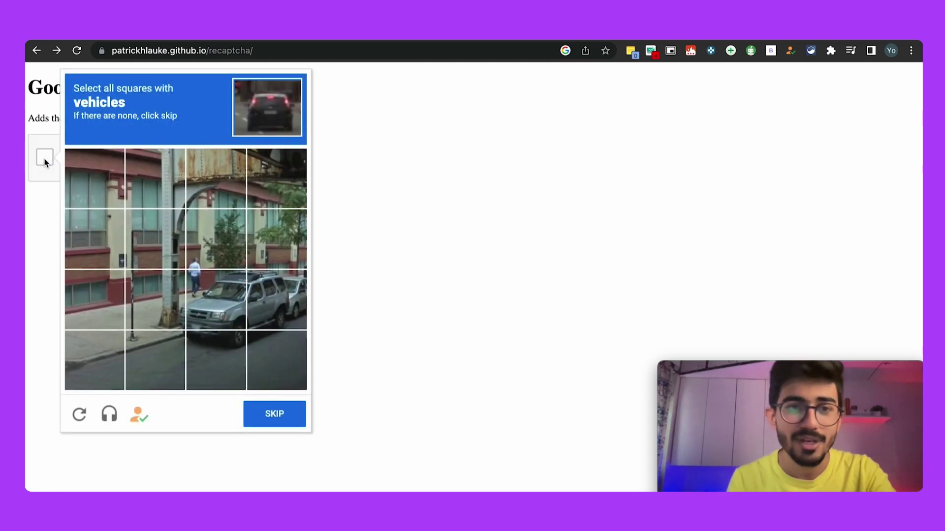
pyautogui.click(141, 418)
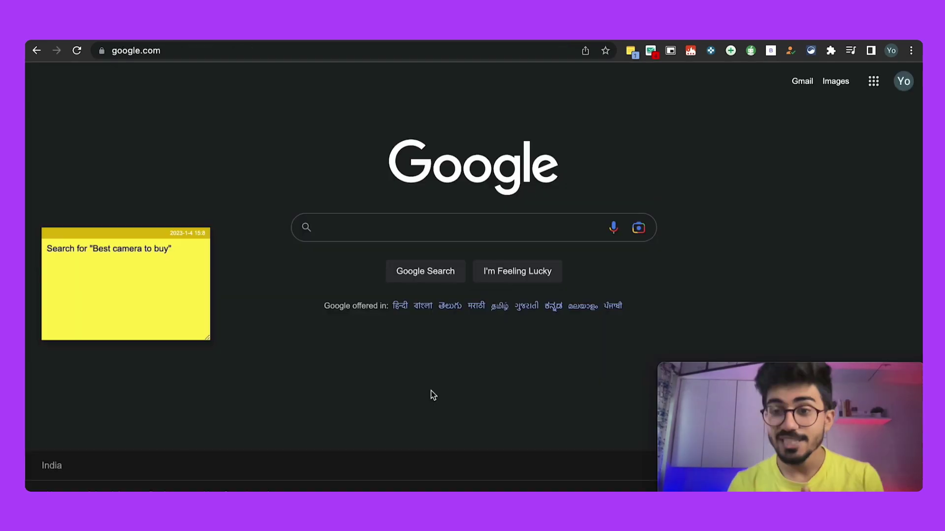
# Step: Turn all extensions off and back on with the Extensity master toggle
pyautogui.click(811, 51)
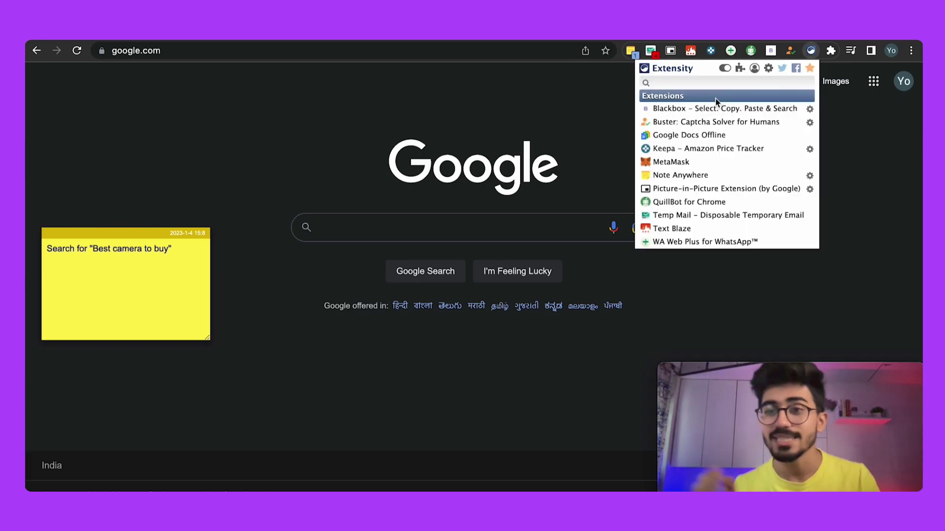
pyautogui.click(725, 69)
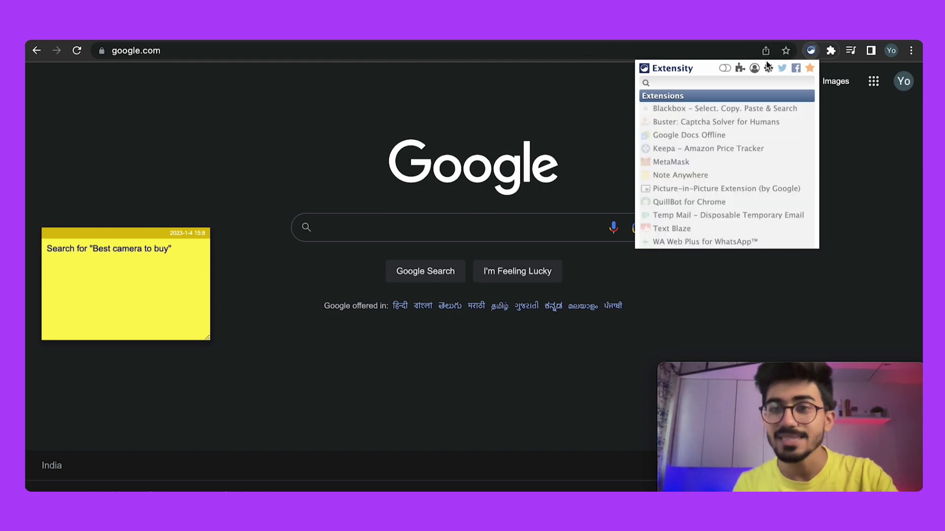
pyautogui.click(725, 69)
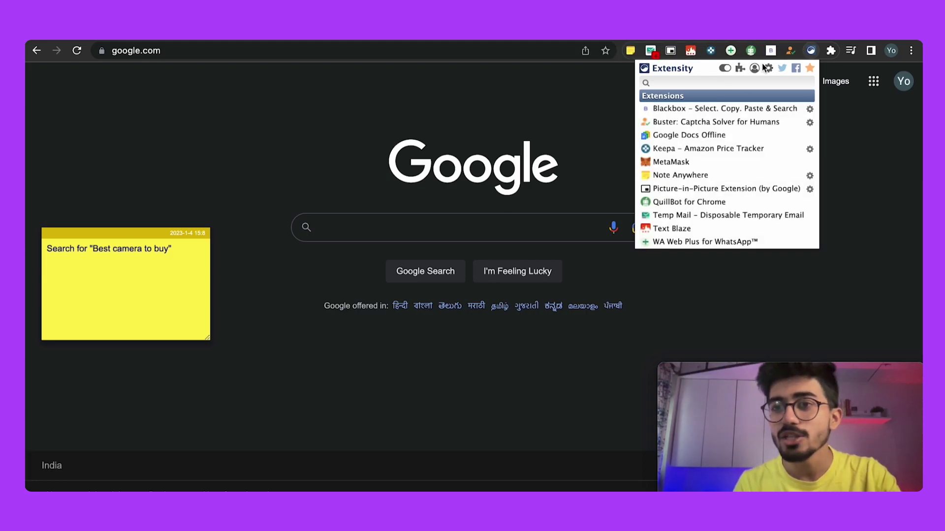
pyautogui.click(768, 69)
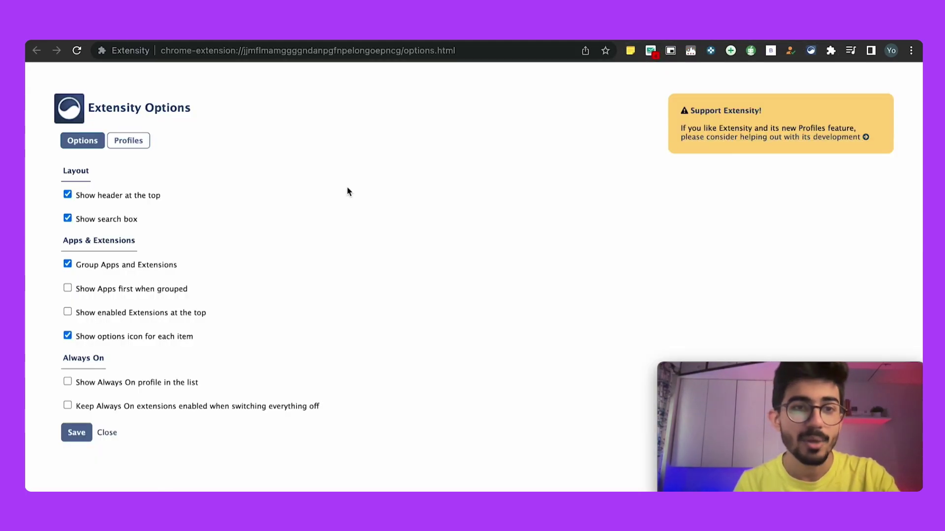